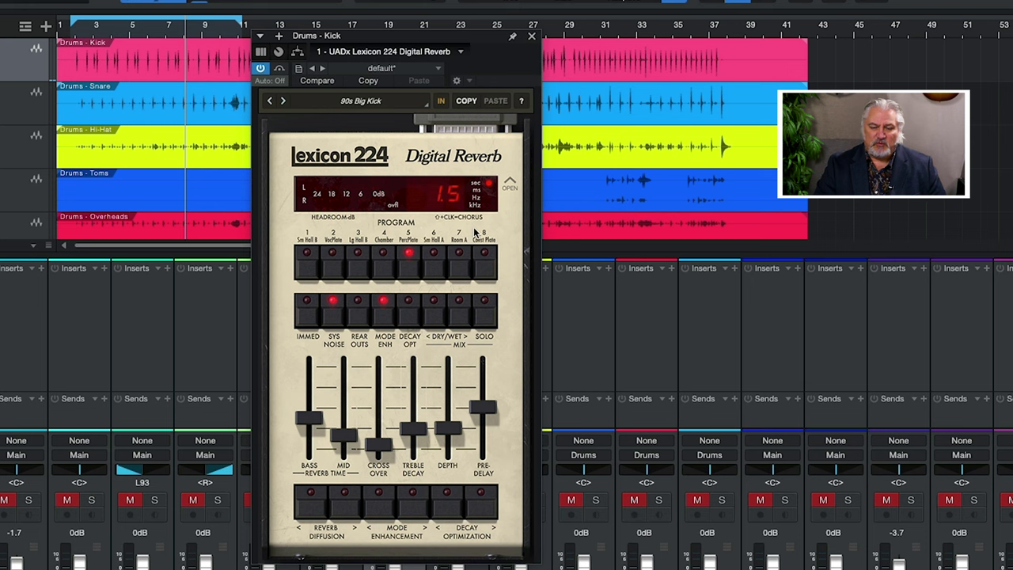
Step: Switch the kick's Lexicon 224 to a different reverb program
click(473, 220)
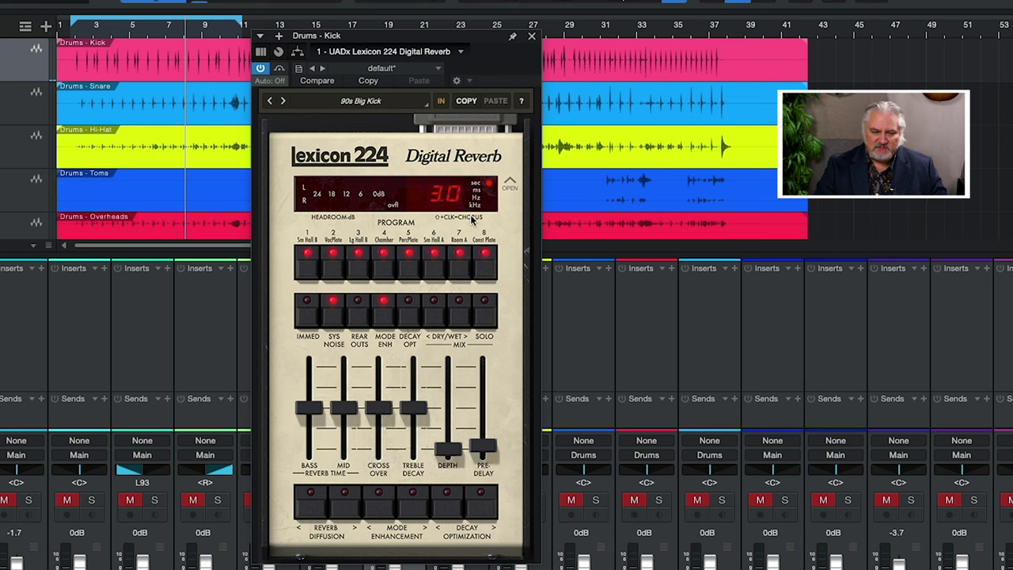
Step: Select program 7 (Room A) on the kick reverb and retune its bass and mid reverb times
click(461, 266)
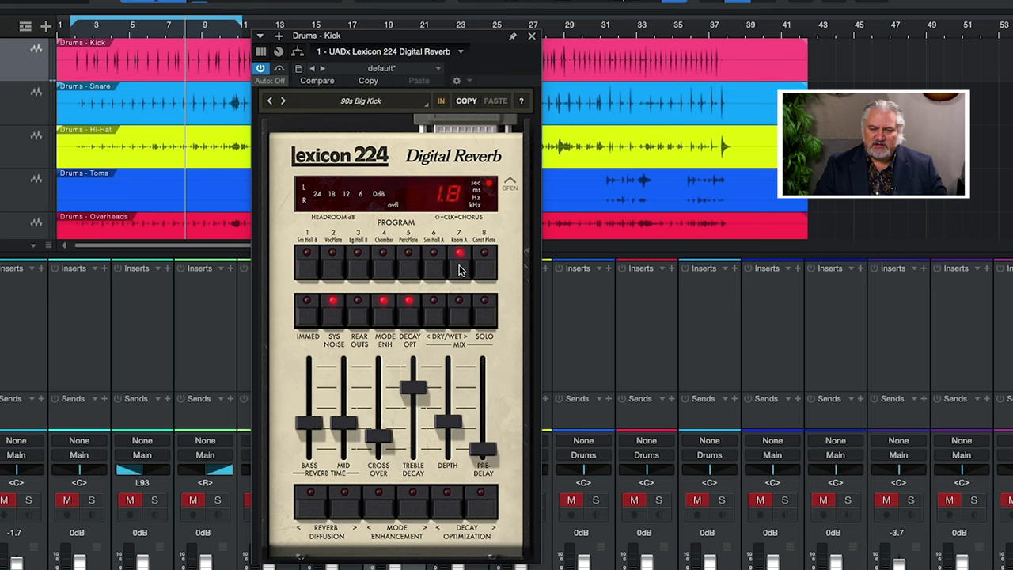
click(461, 268)
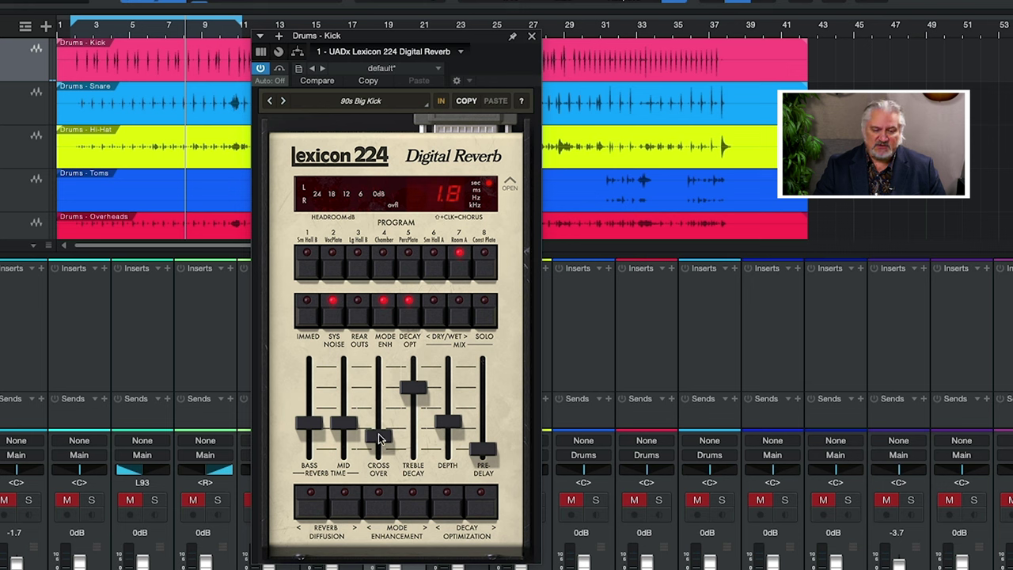
drag(310, 427, 345, 378)
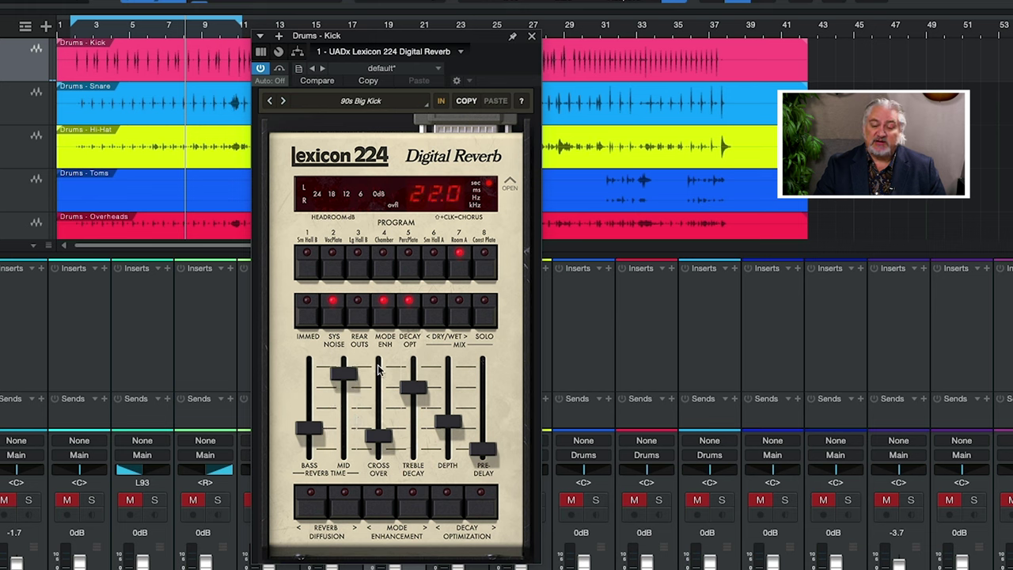
drag(346, 374, 309, 397)
drag(437, 37, 211, 46)
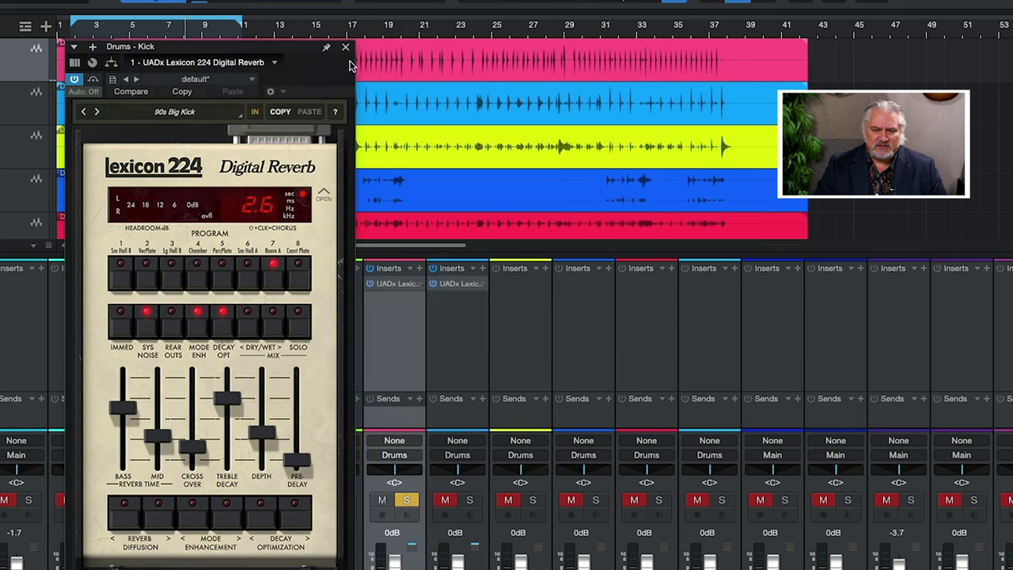
Step: Close the kick reverb, move solo from kick to snare, and open the snare's Lexicon 224
click(344, 49)
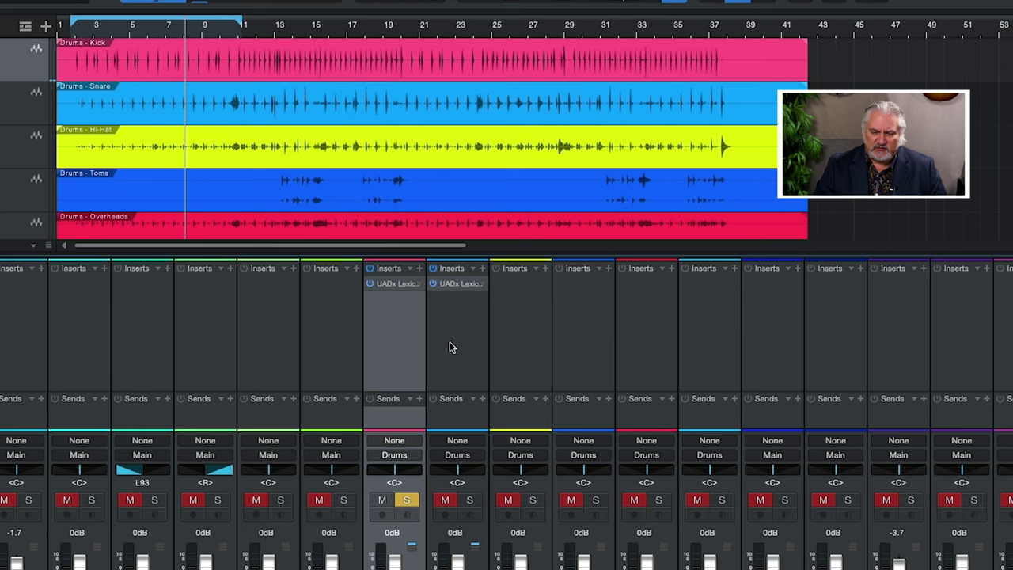
click(468, 502)
click(406, 500)
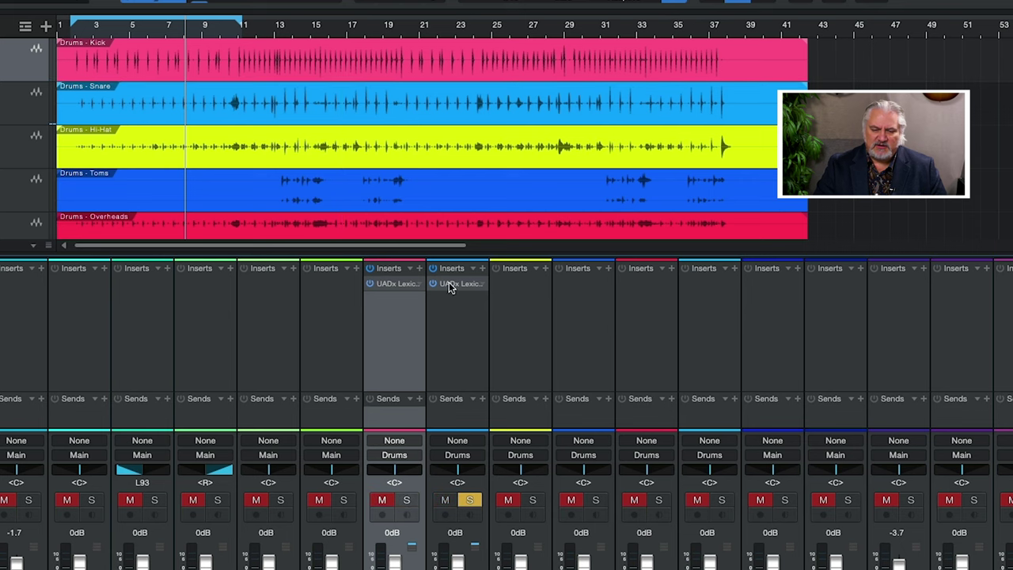
click(471, 287)
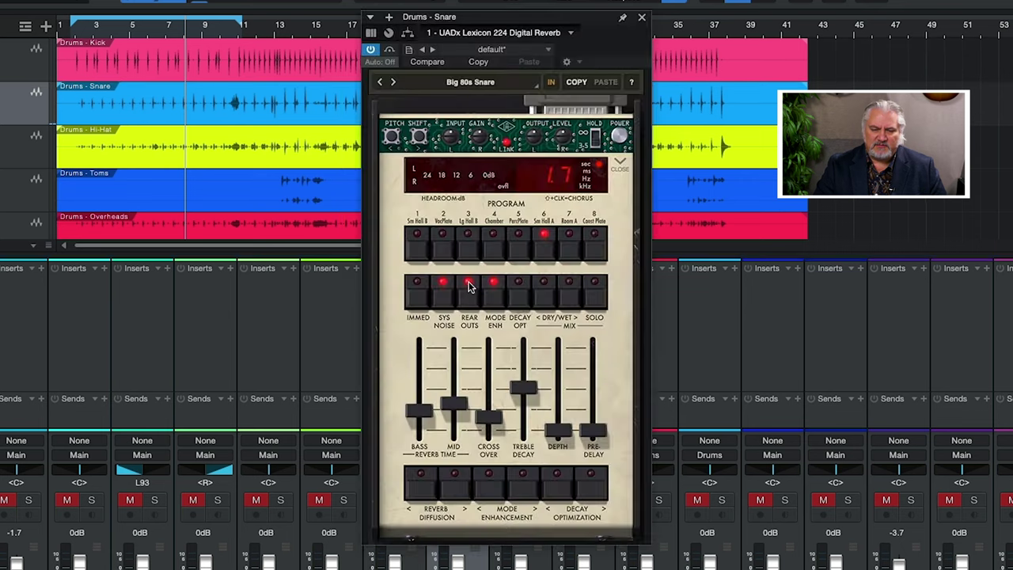
drag(597, 22, 512, 45)
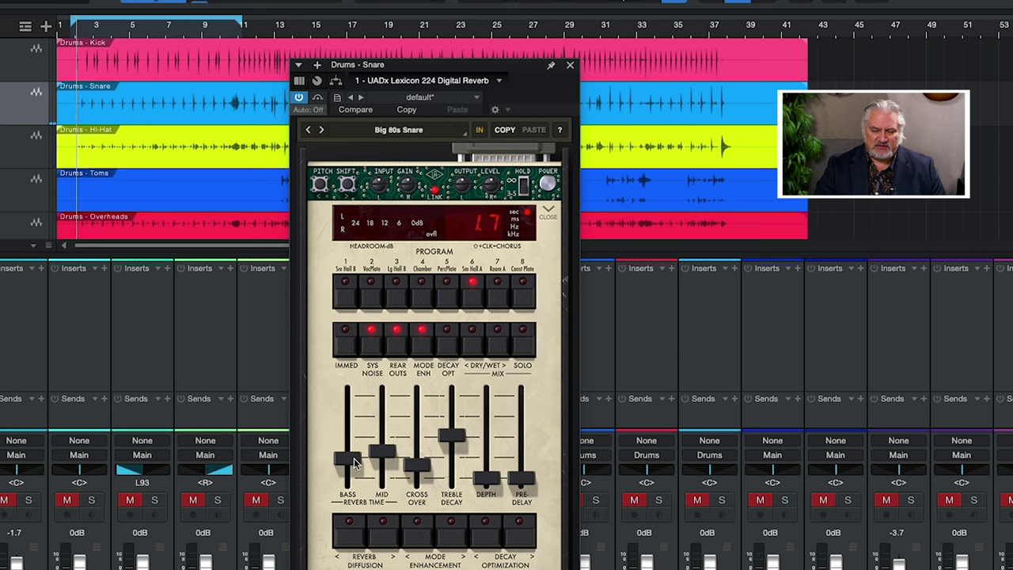
Step: Adjust the snare reverb's bass reverb time and drop the crossover to its lowest
drag(351, 463, 350, 411)
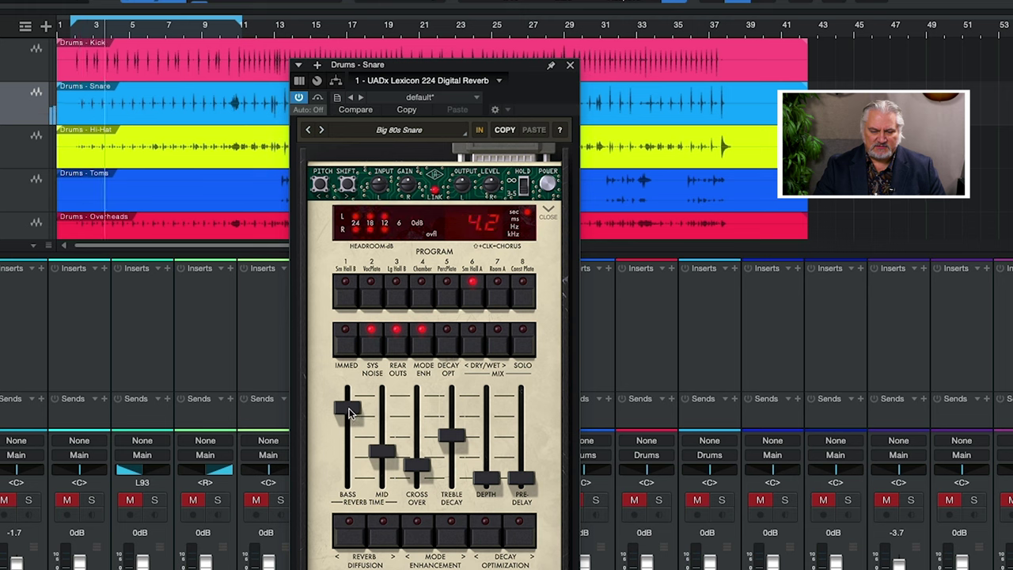
drag(351, 409, 390, 406)
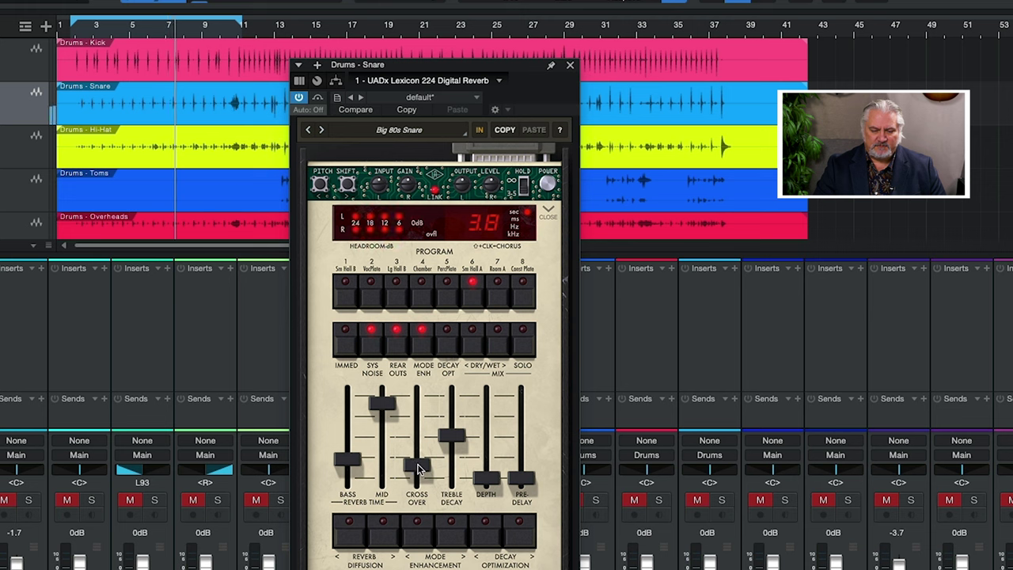
drag(418, 465, 419, 418)
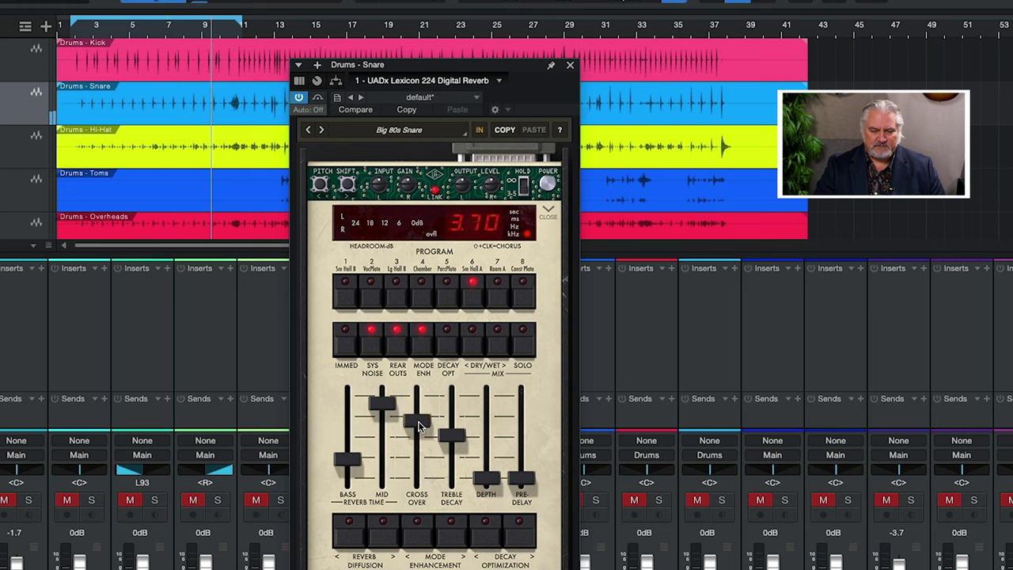
mouse_move(420, 427)
mouse_down()
mouse_move(419, 491)
mouse_move(419, 444)
mouse_up()
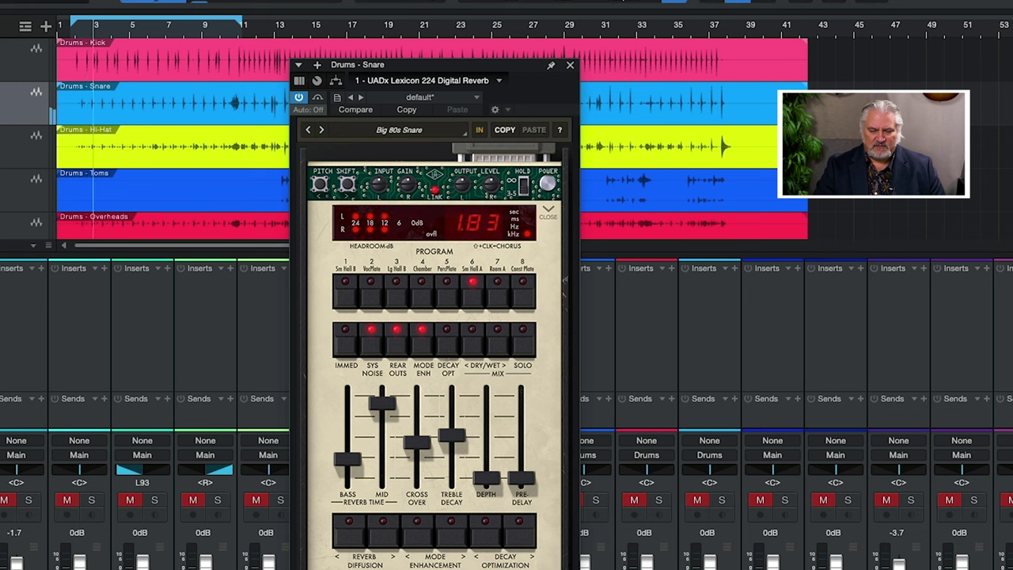
Step: Set treble decay slightly below the top, lower the mid time, and nudge crossover and bass up
click(446, 438)
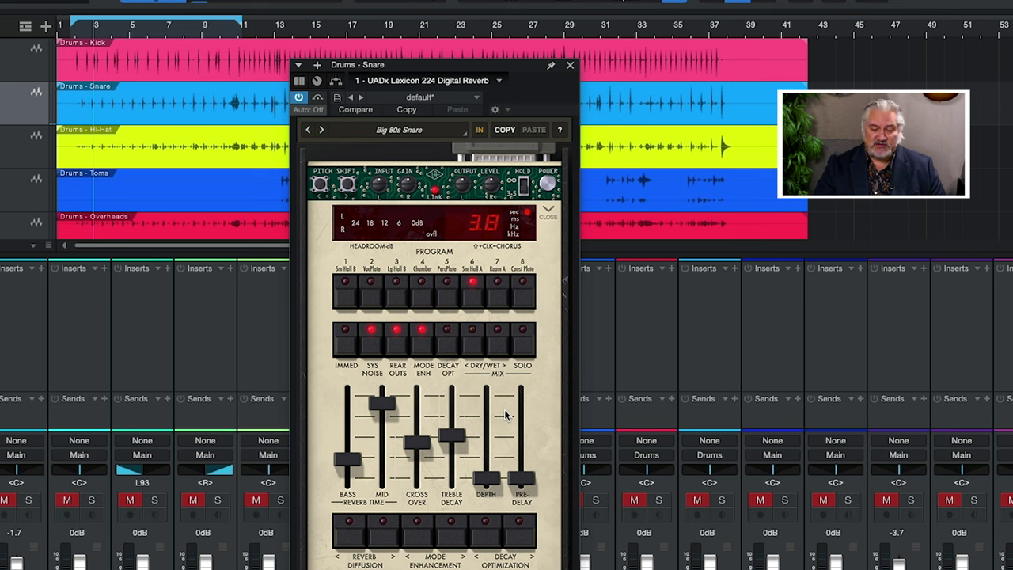
drag(461, 441, 457, 480)
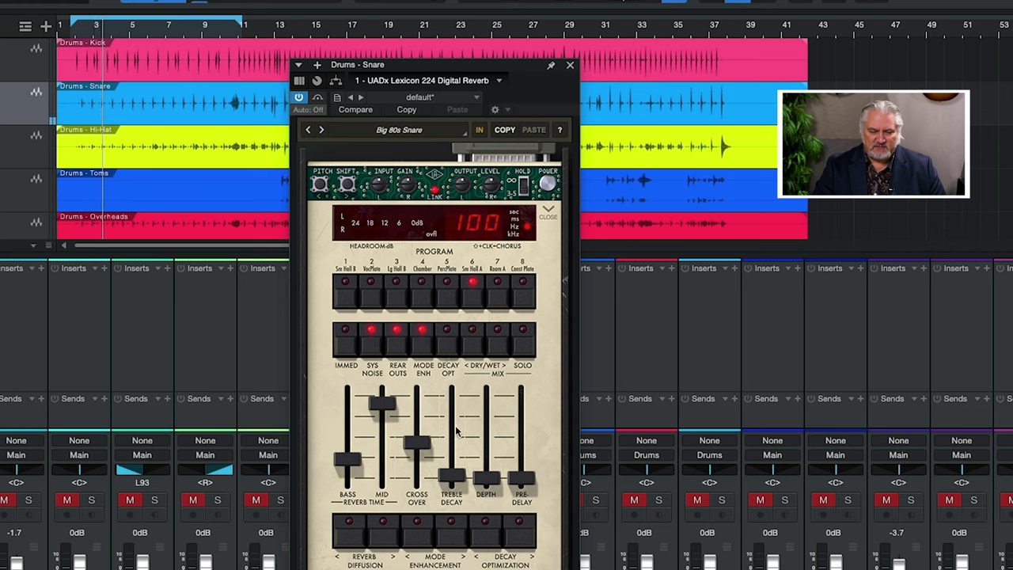
drag(457, 479, 456, 396)
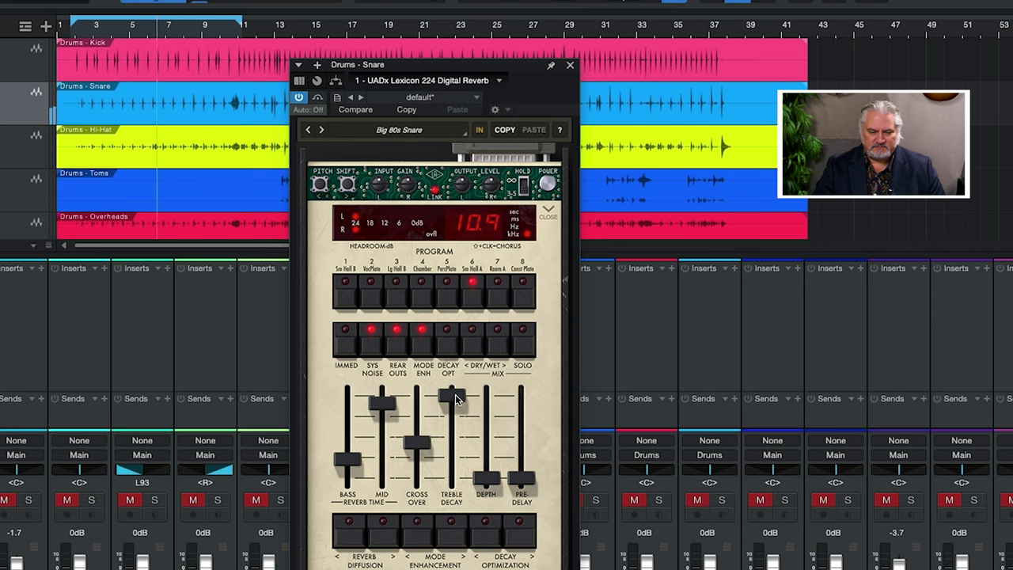
drag(458, 398, 456, 435)
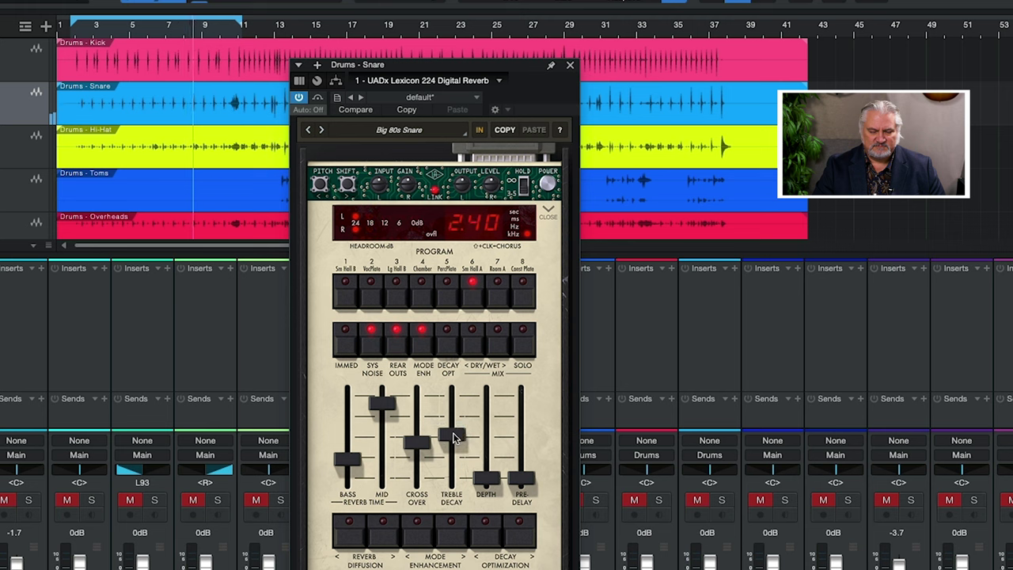
click(382, 408)
drag(382, 410, 423, 436)
click(423, 444)
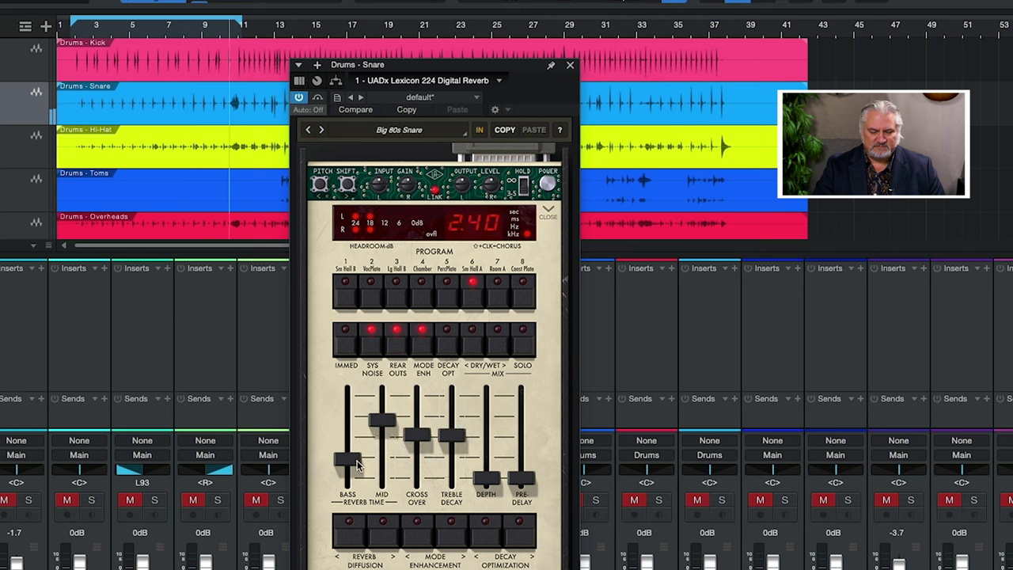
drag(348, 459, 348, 453)
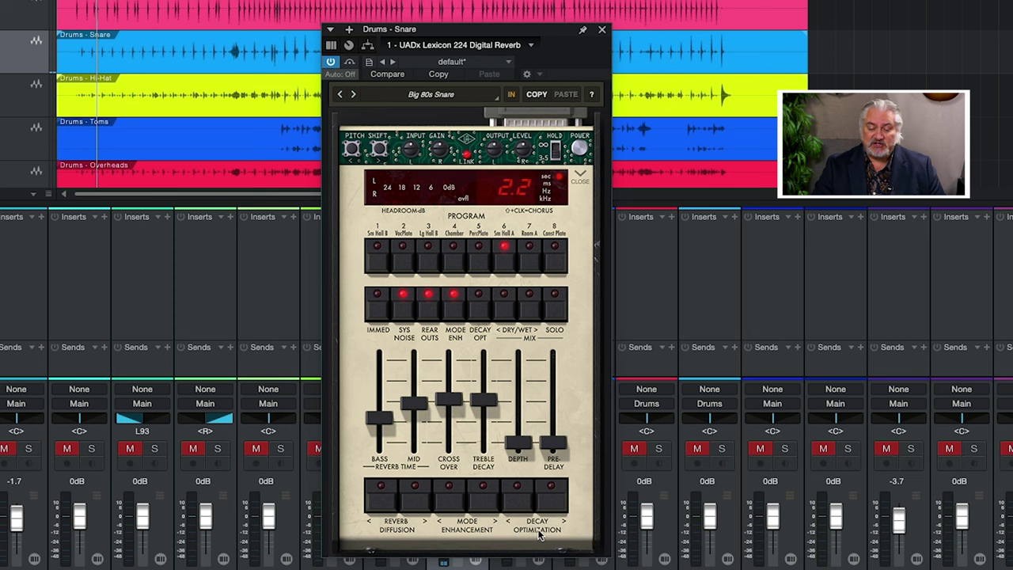
click(416, 499)
Step: Step reverb diffusion up then back one, and audition mode enhancement before switching it off
click(418, 507)
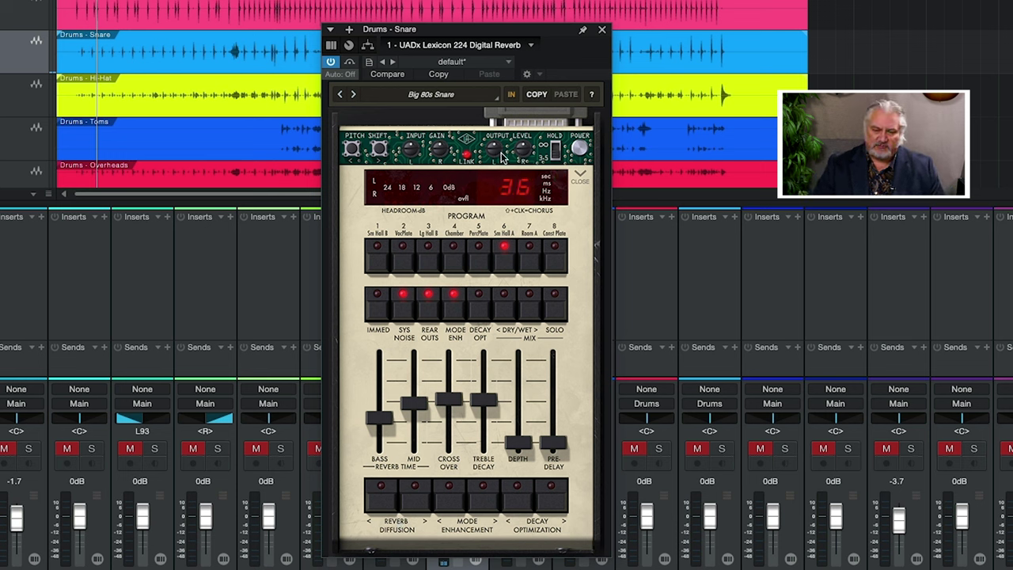
click(386, 505)
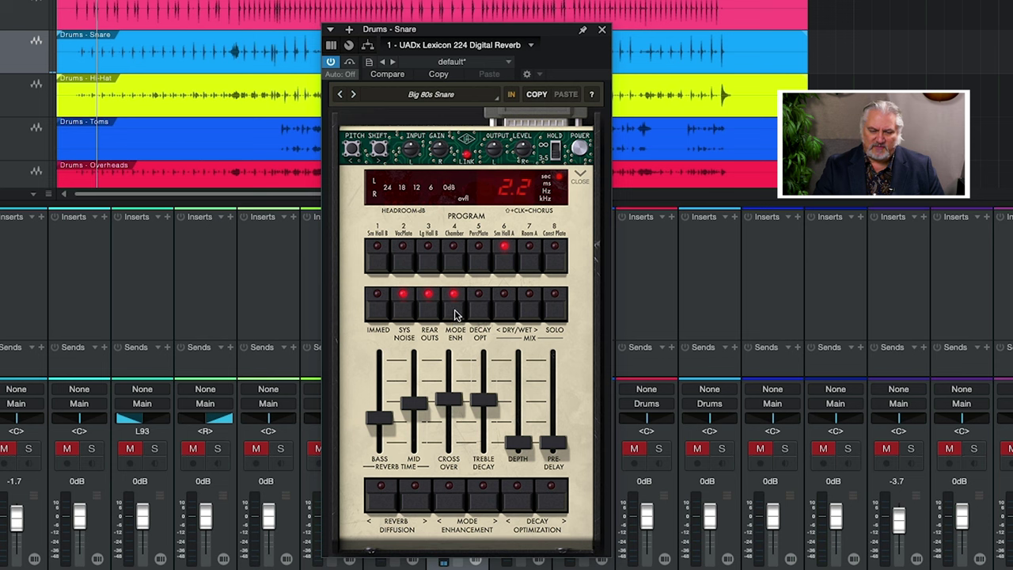
click(482, 499)
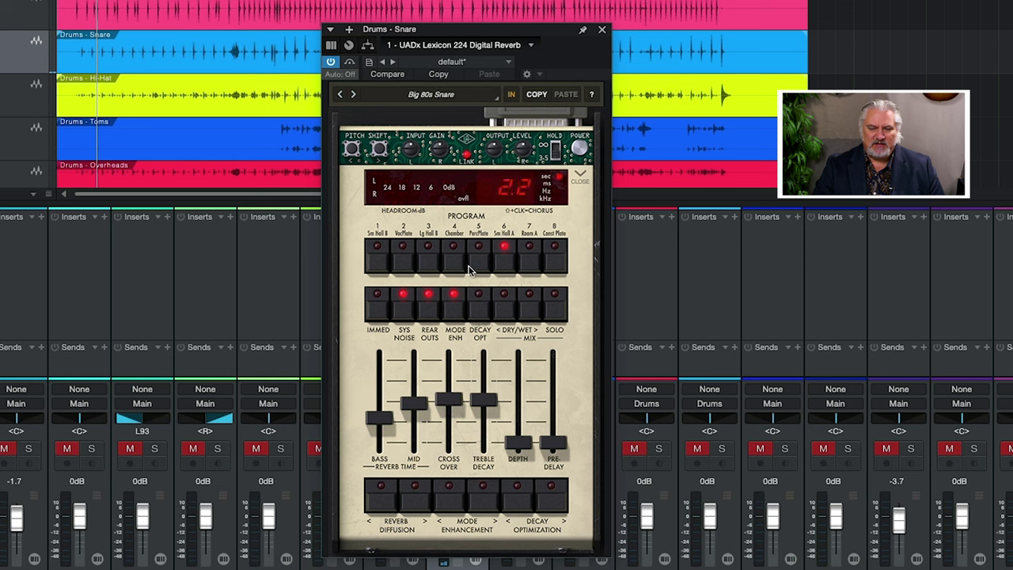
click(582, 173)
click(581, 173)
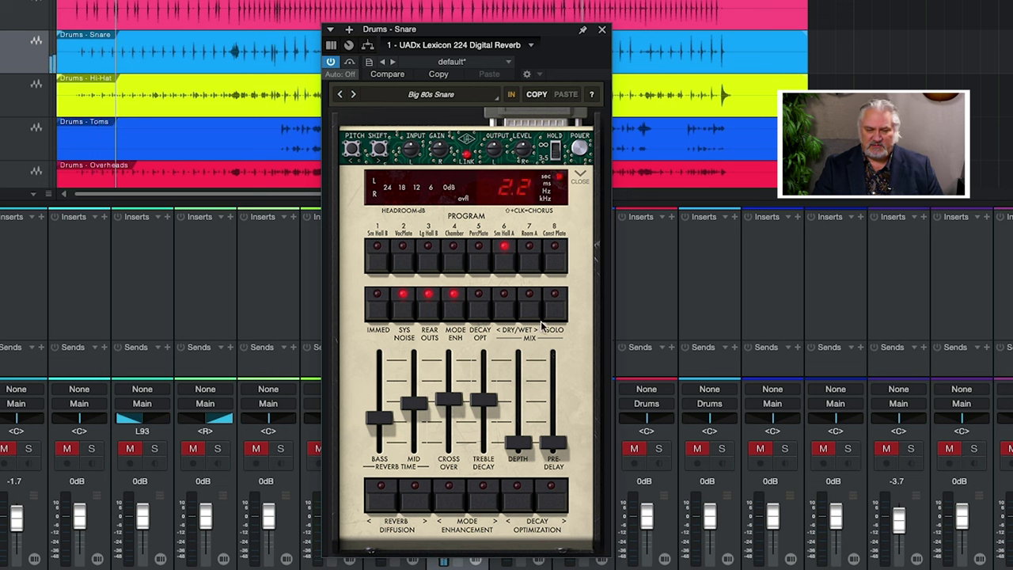
click(454, 307)
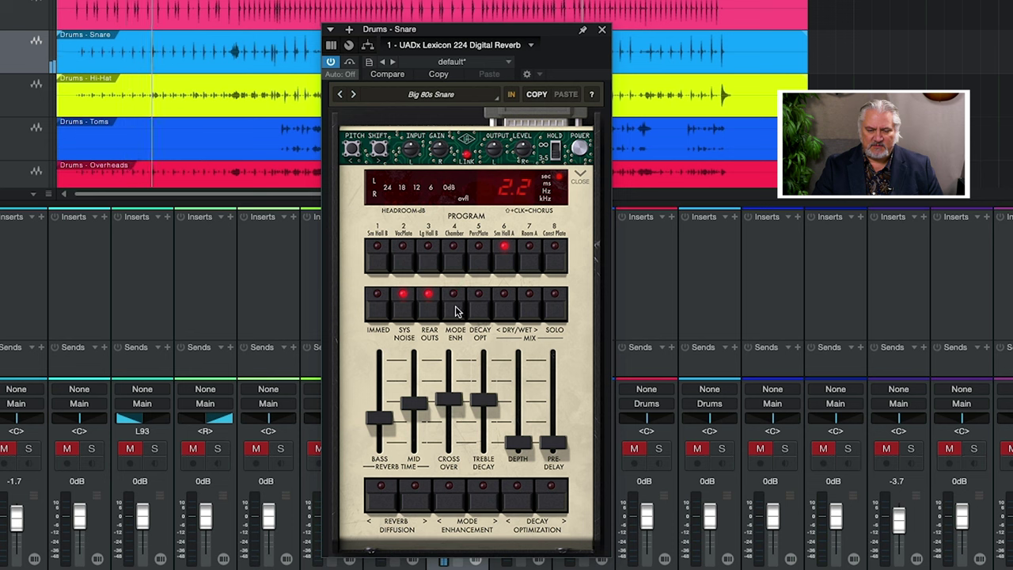
Step: Turn the snare reverb's mode enhancement back on
click(455, 308)
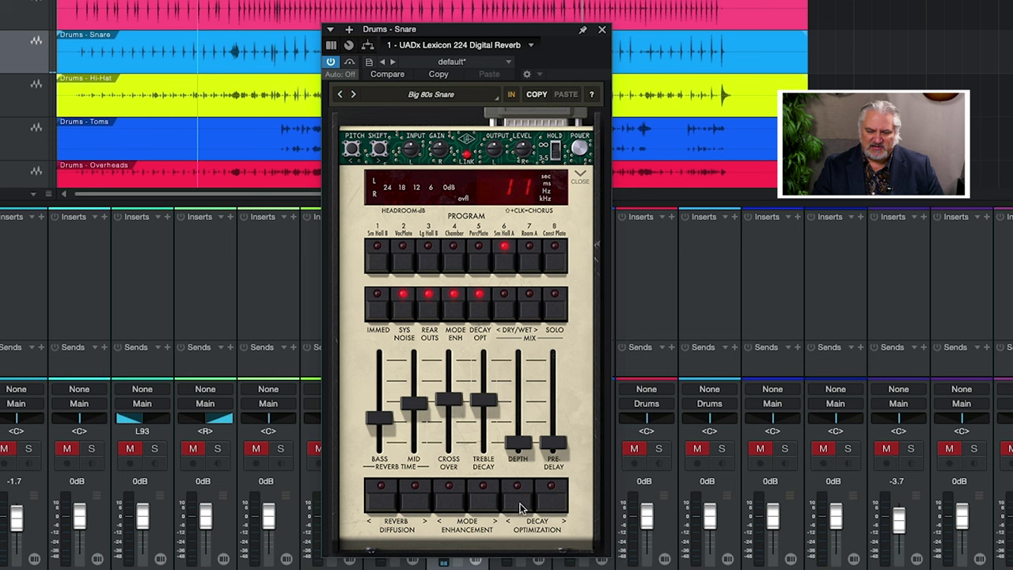
Step: Try different decay optimization settings on the snare reverb, leaving decay optimization on
click(520, 507)
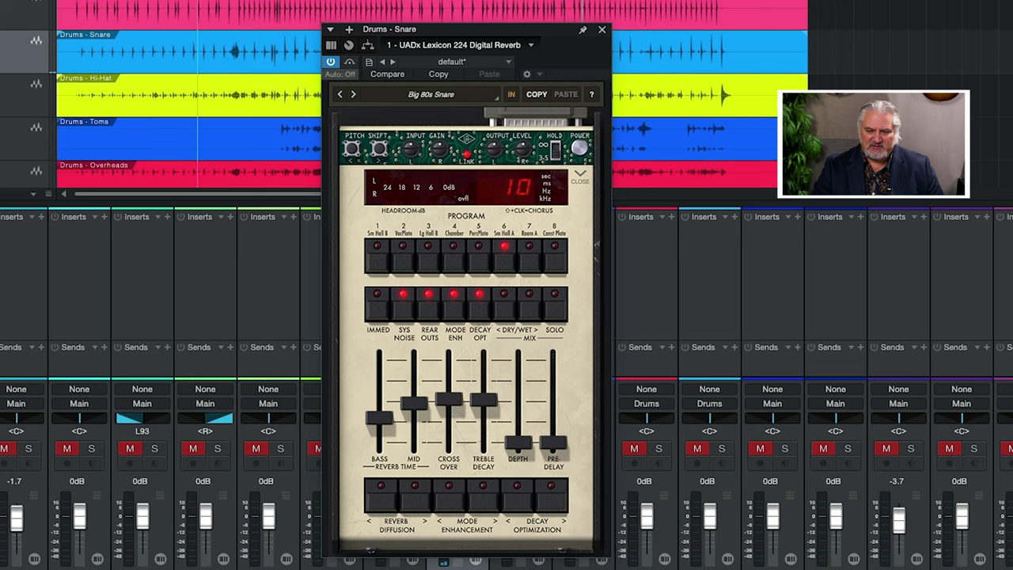
click(551, 497)
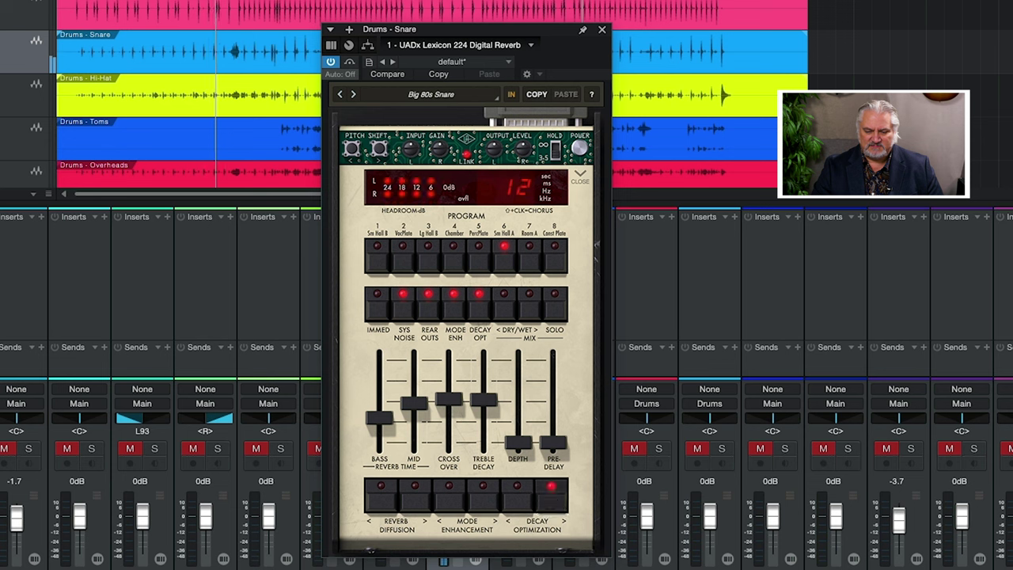
click(554, 498)
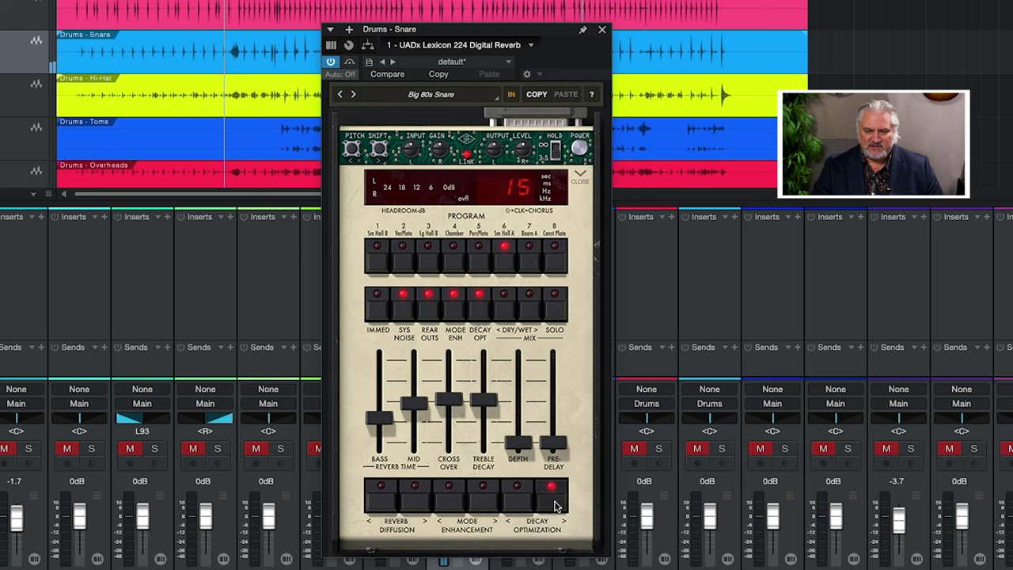
click(481, 316)
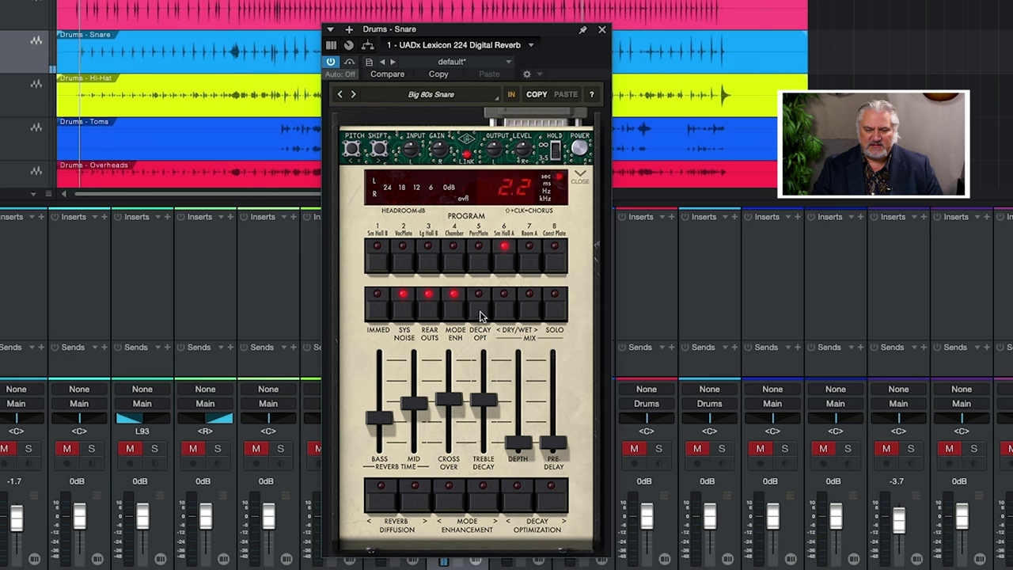
click(480, 316)
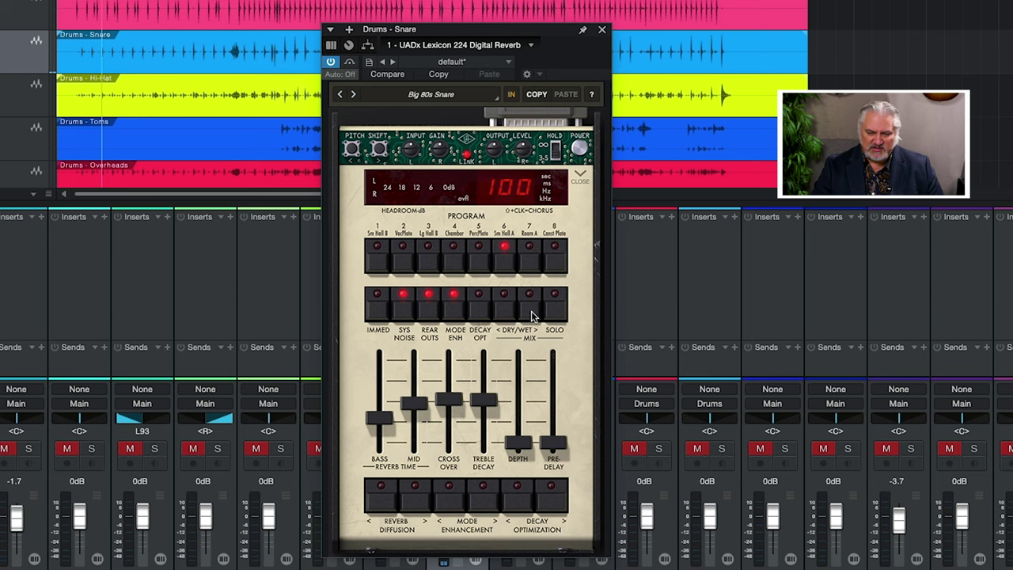
Step: Raise the snare reverb's wet/dry mix from 69 to 86 and turn solo off
click(529, 314)
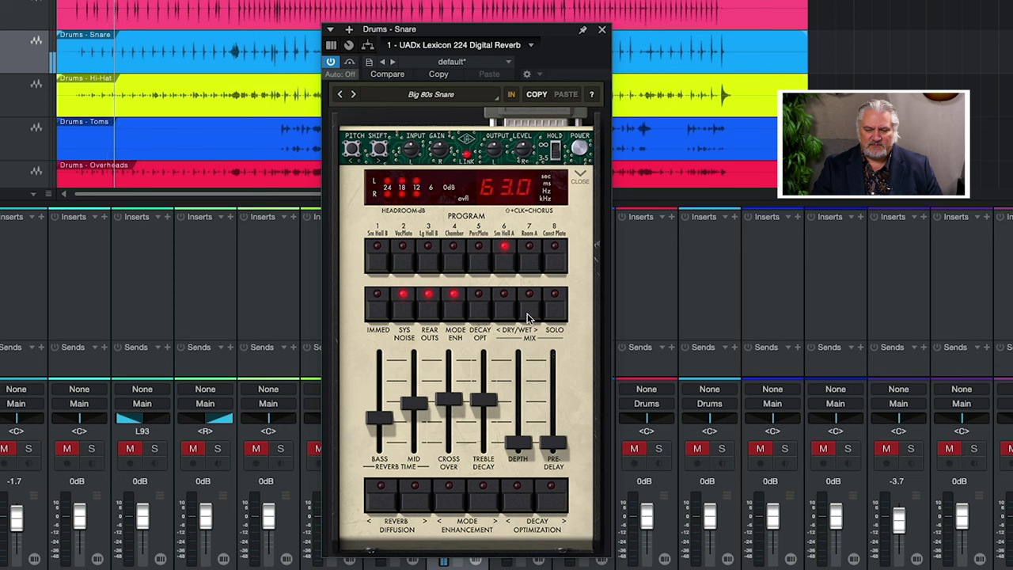
click(529, 313)
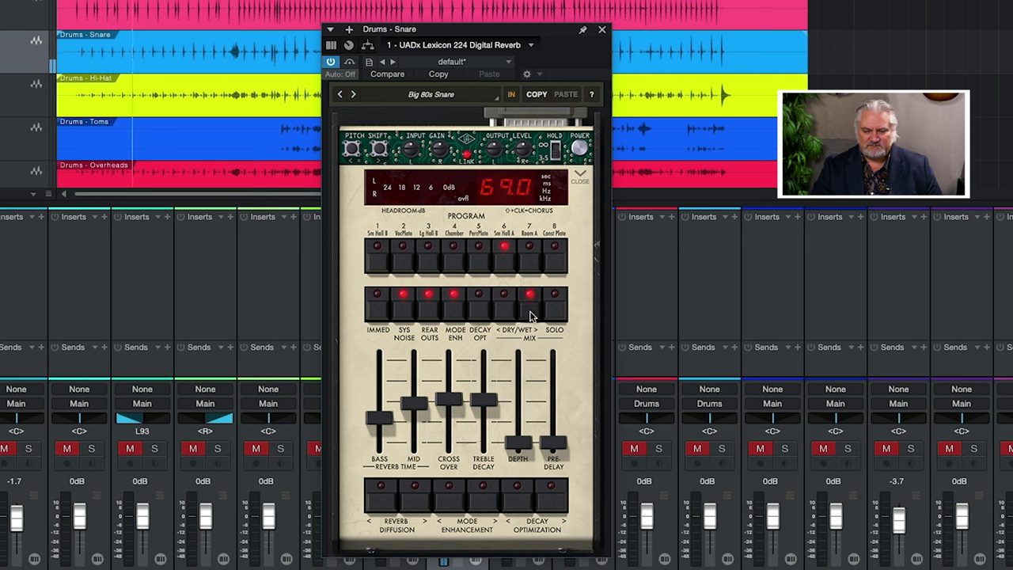
drag(529, 315, 509, 316)
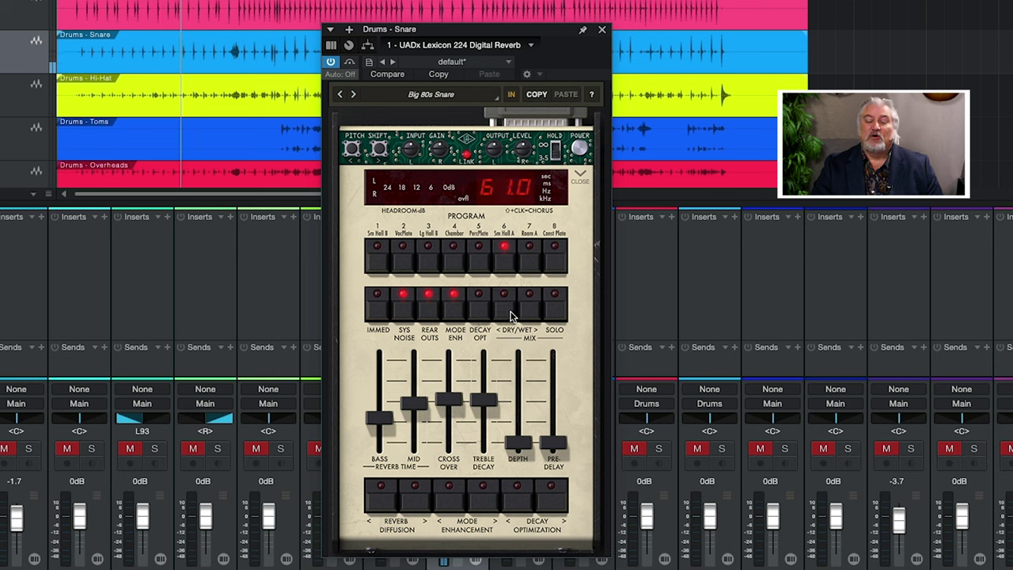
click(557, 315)
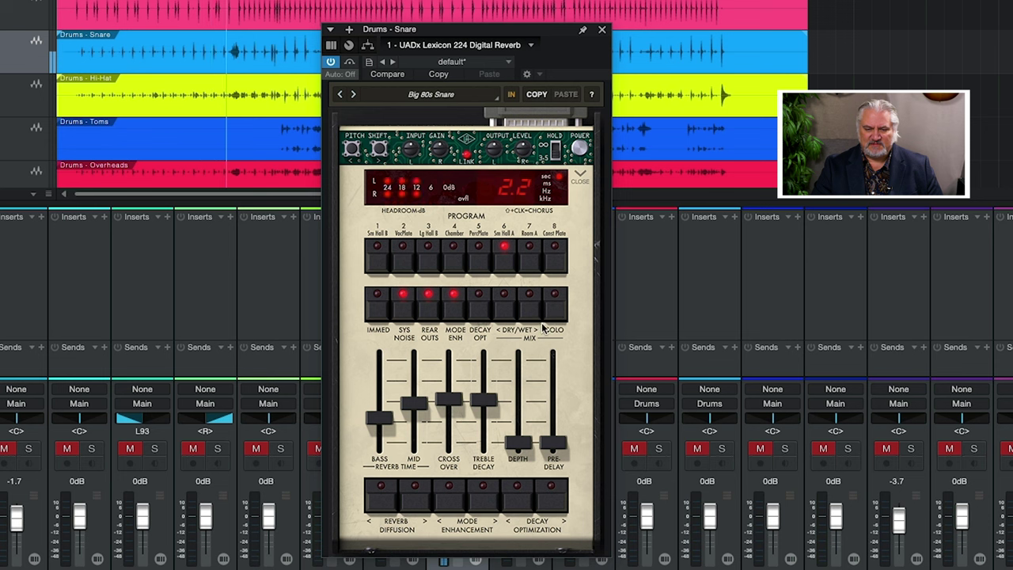
Step: Collapse and restore the plugin's top strip, then bring up the Big 80s Snare preset browser
click(579, 175)
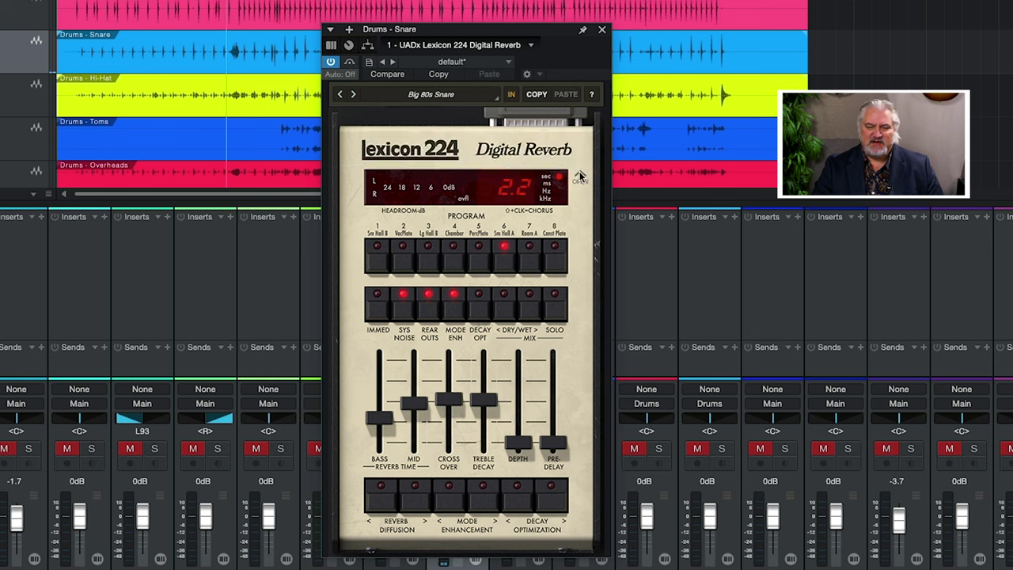
click(579, 175)
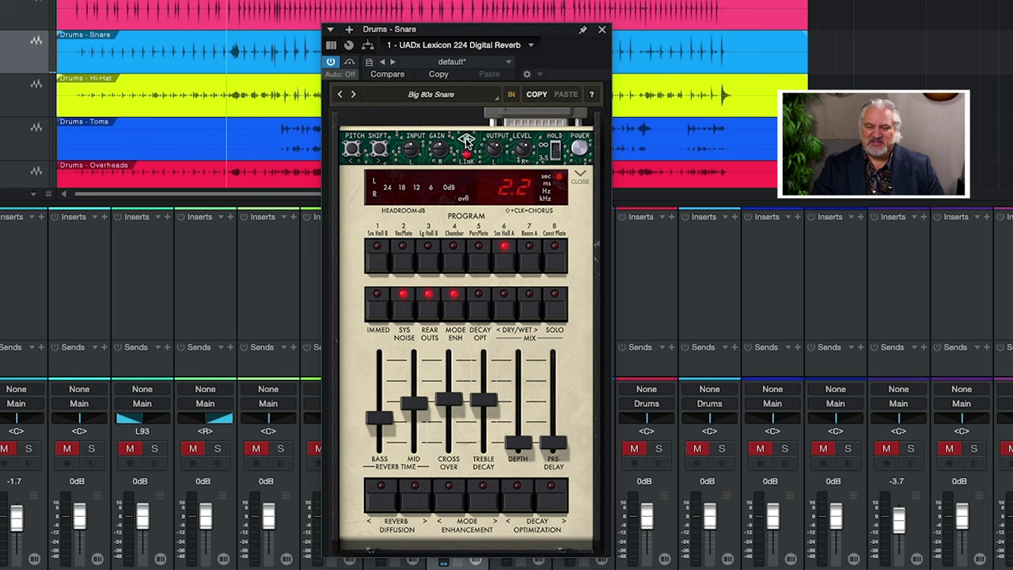
click(433, 96)
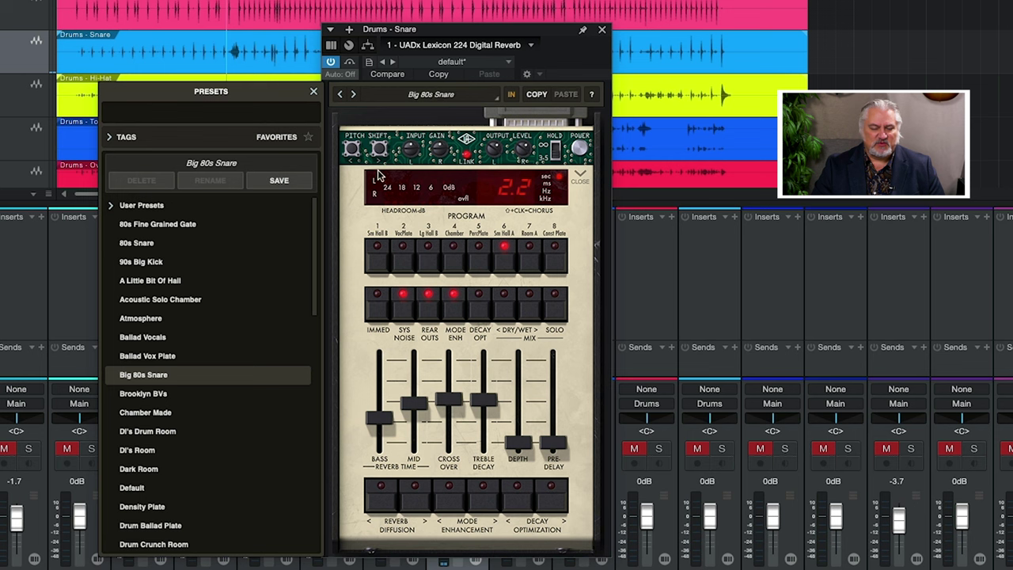
Step: Filter presets to the Drums tag and audition DJ's Drum Room, Big 80s Snare and 80s Snare
click(111, 138)
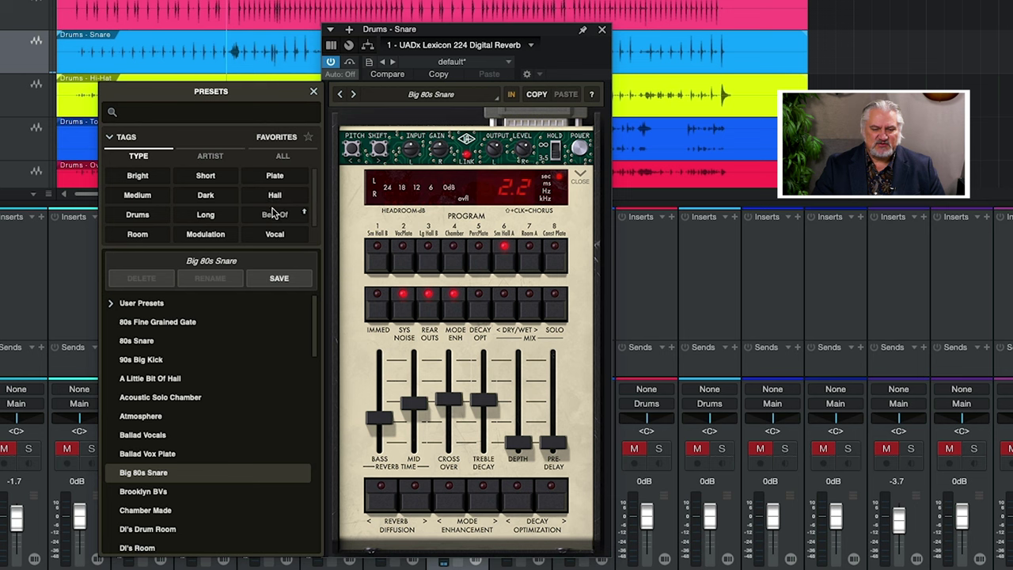
click(138, 216)
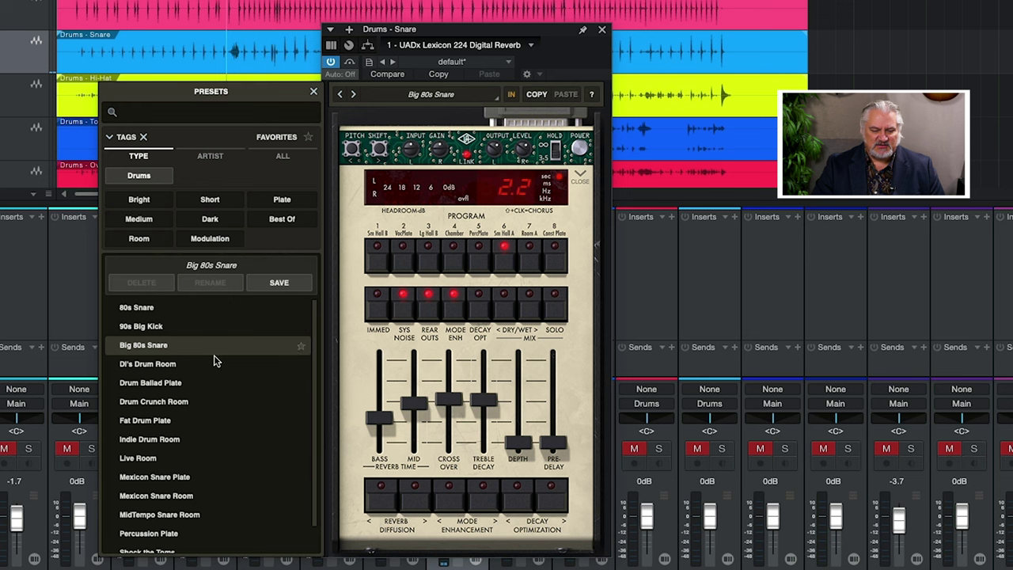
click(155, 366)
click(156, 346)
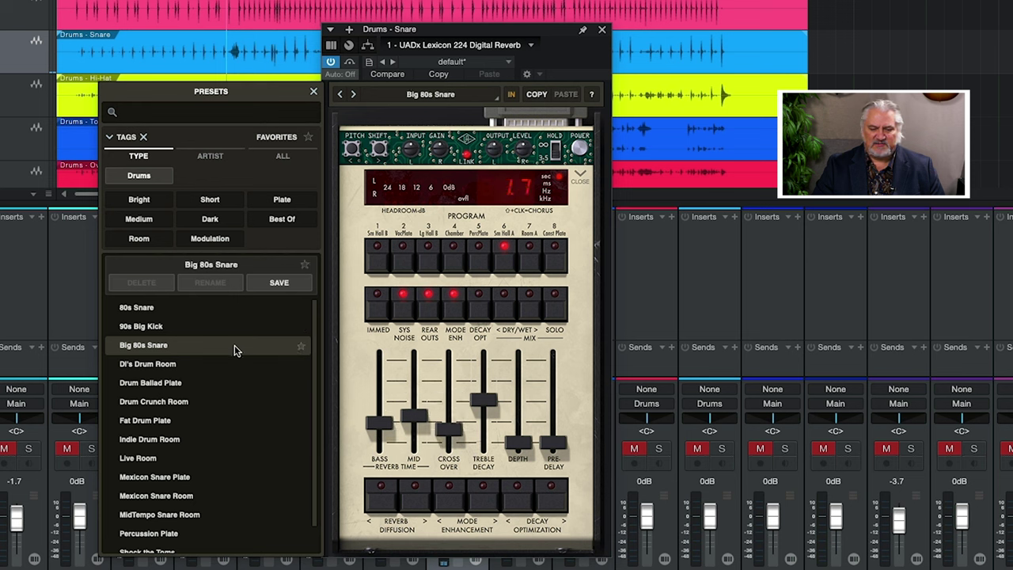
click(147, 309)
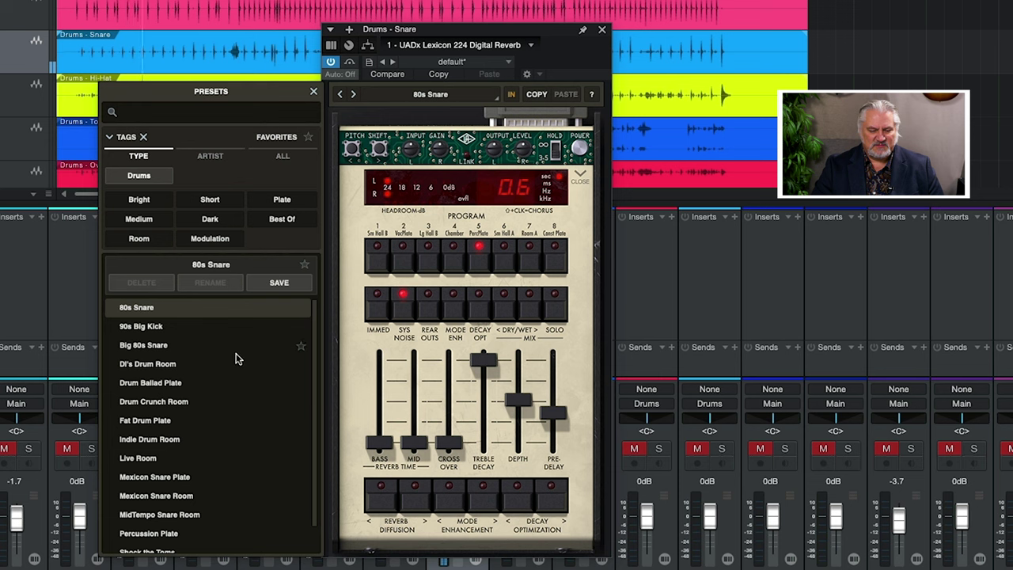
Step: Audition Fat Drum Plate, Live Room and MidTempo Snare Room, leave Snare Plate loaded, and close the window
click(164, 422)
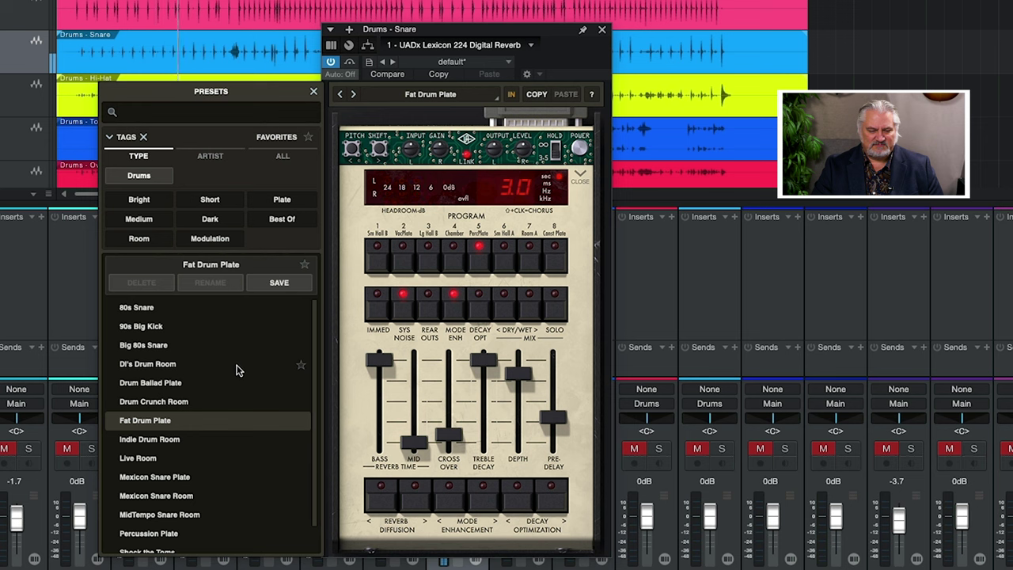
scroll(235, 371, down, 2)
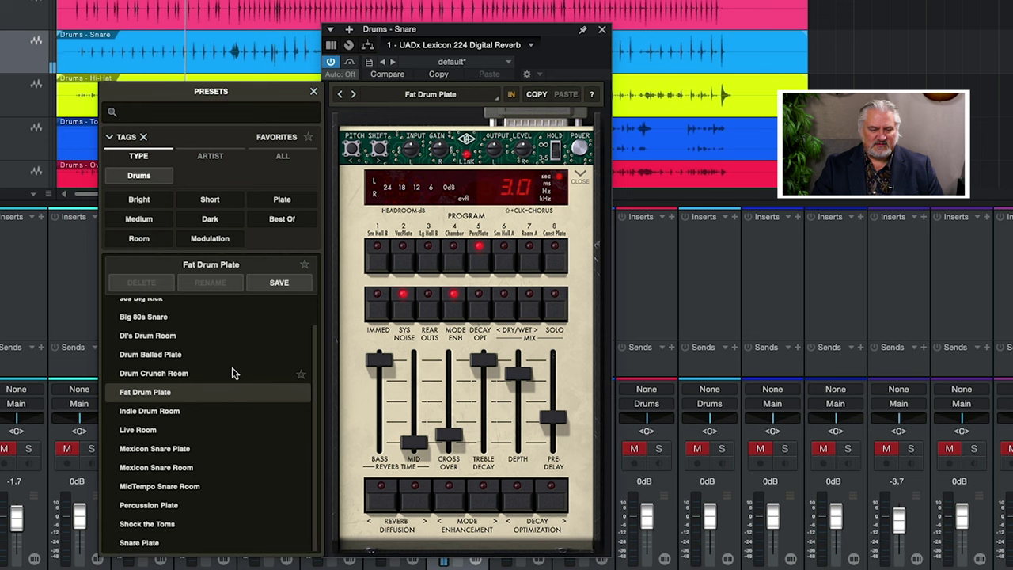
click(147, 432)
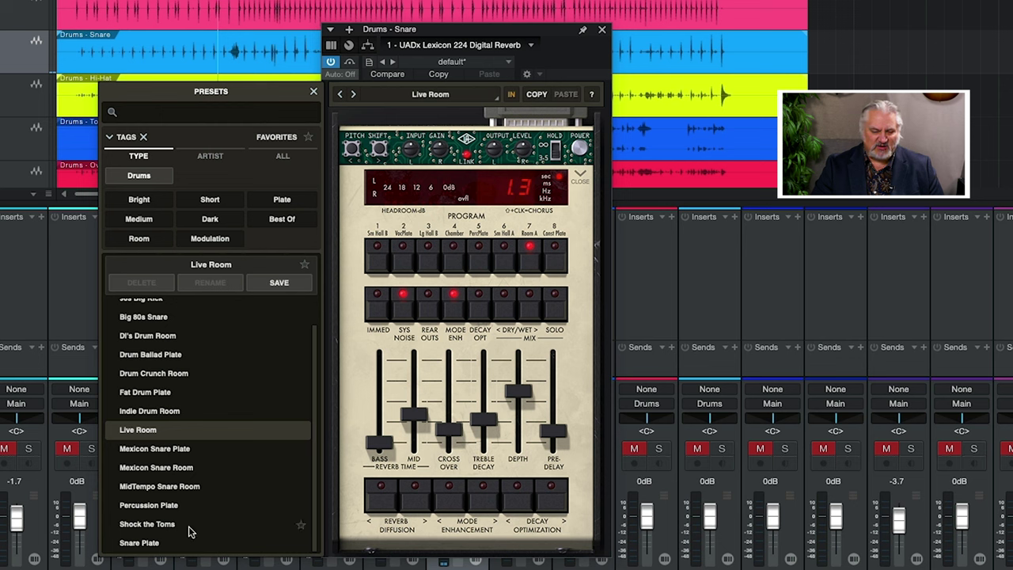
click(179, 490)
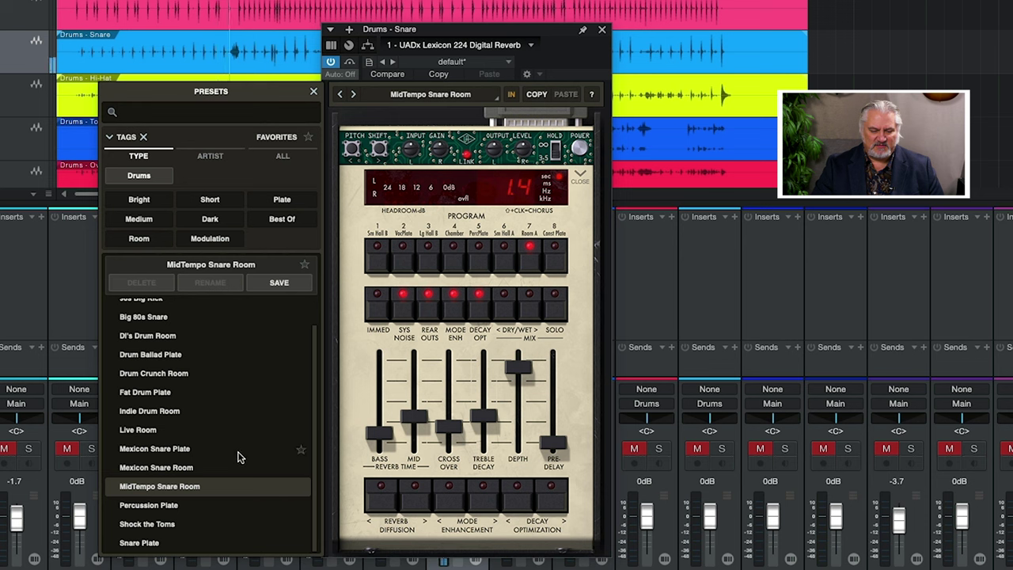
click(151, 545)
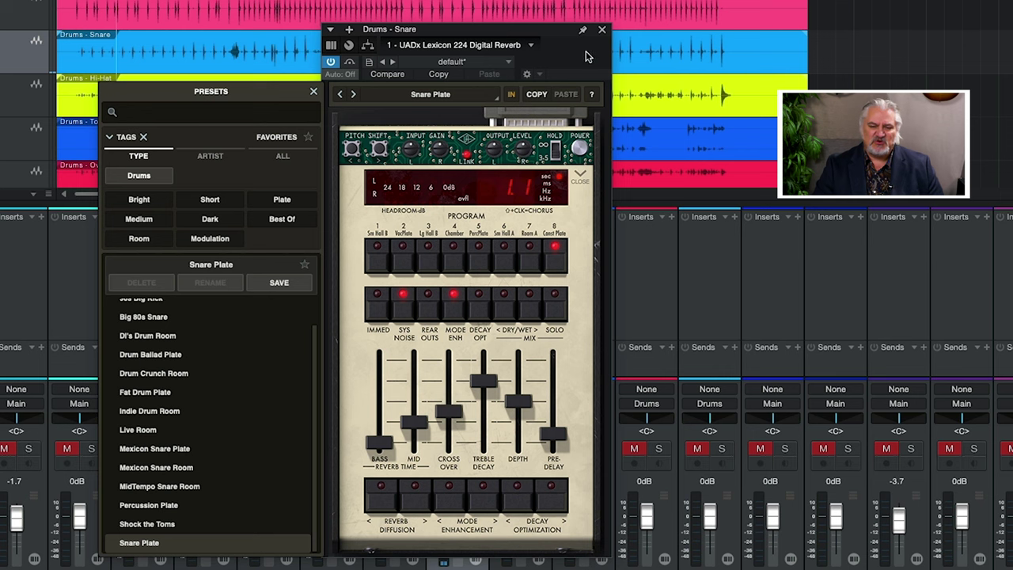
click(601, 31)
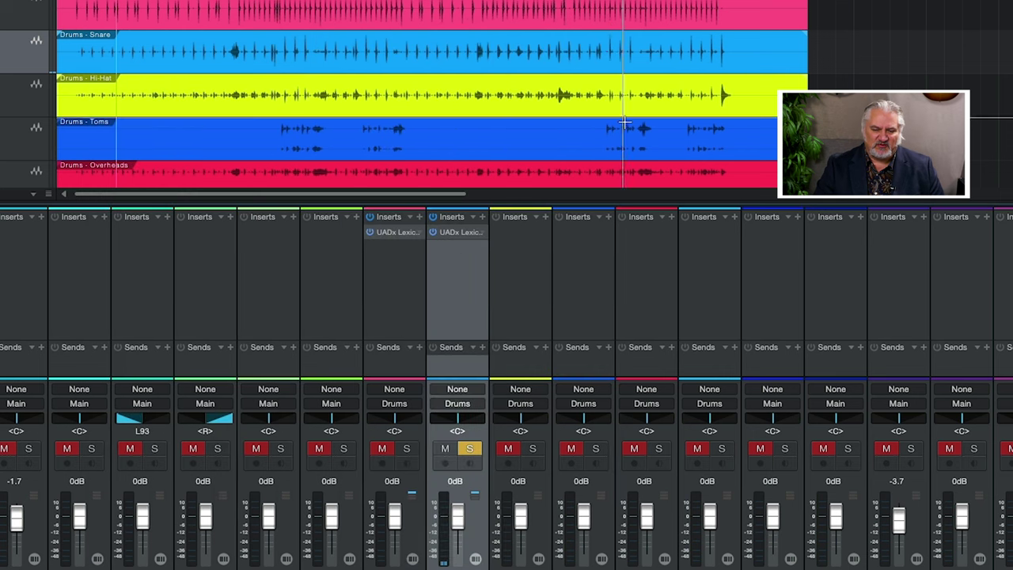
Step: Open the kick's Lexicon 224, solo the kick, try A Little Bit Of Hall, then reload 90s Big Kick
click(393, 231)
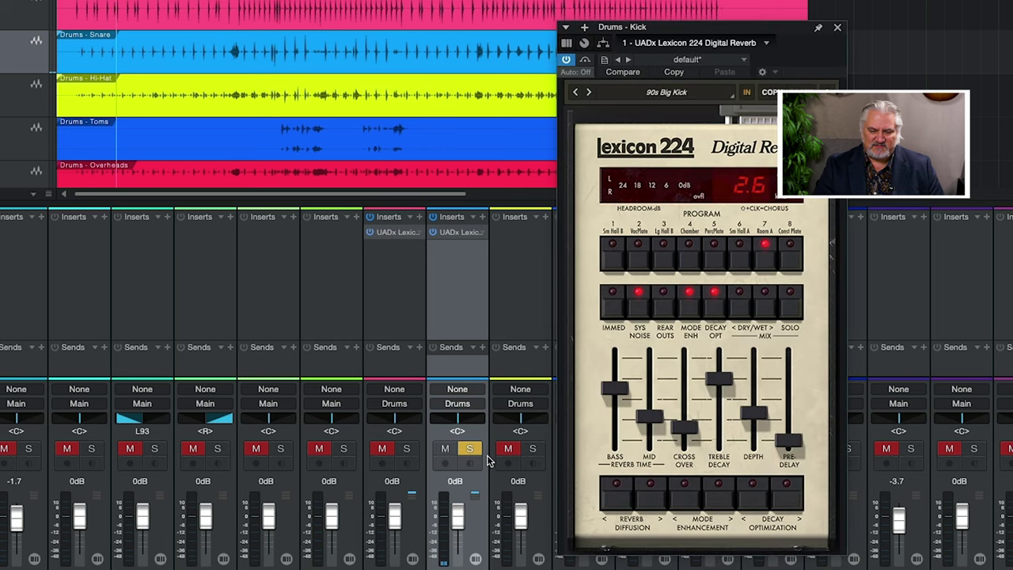
click(470, 450)
click(407, 449)
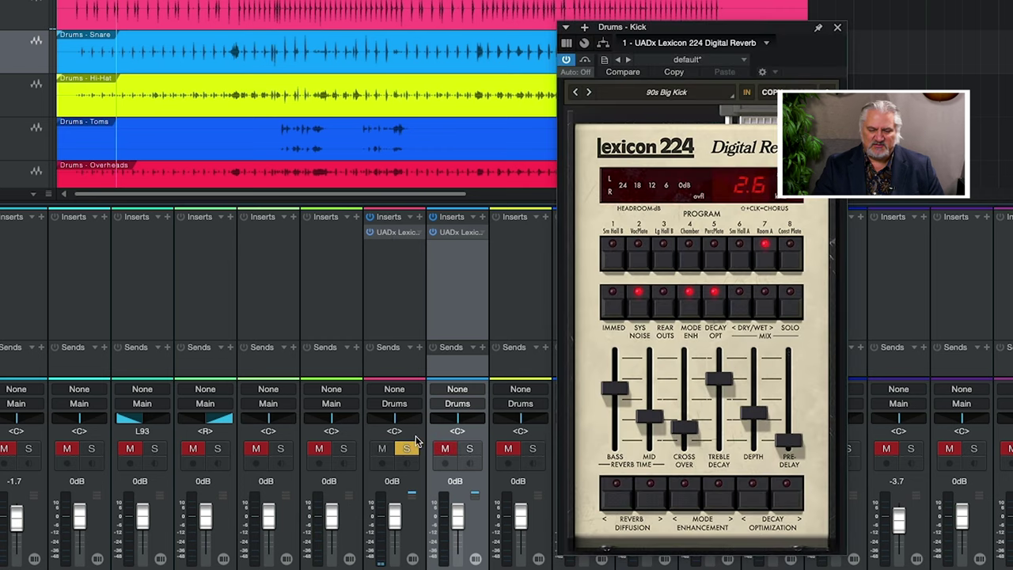
drag(788, 30, 629, 47)
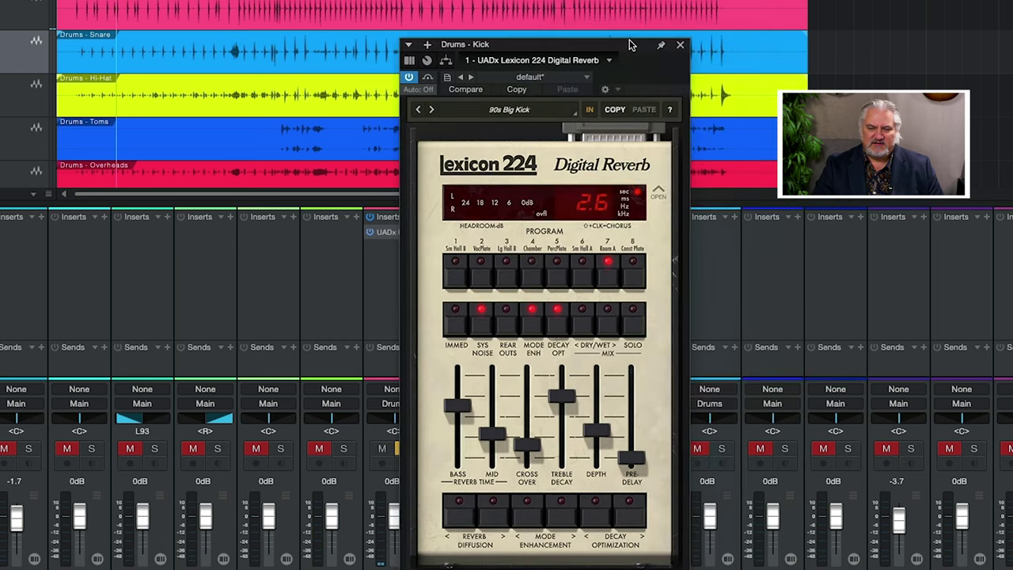
click(508, 109)
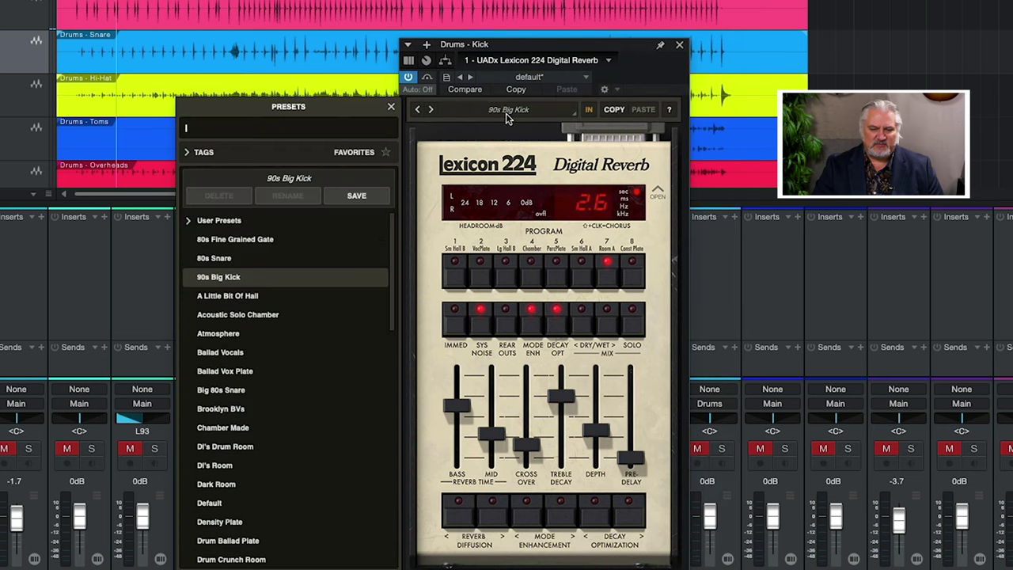
click(235, 296)
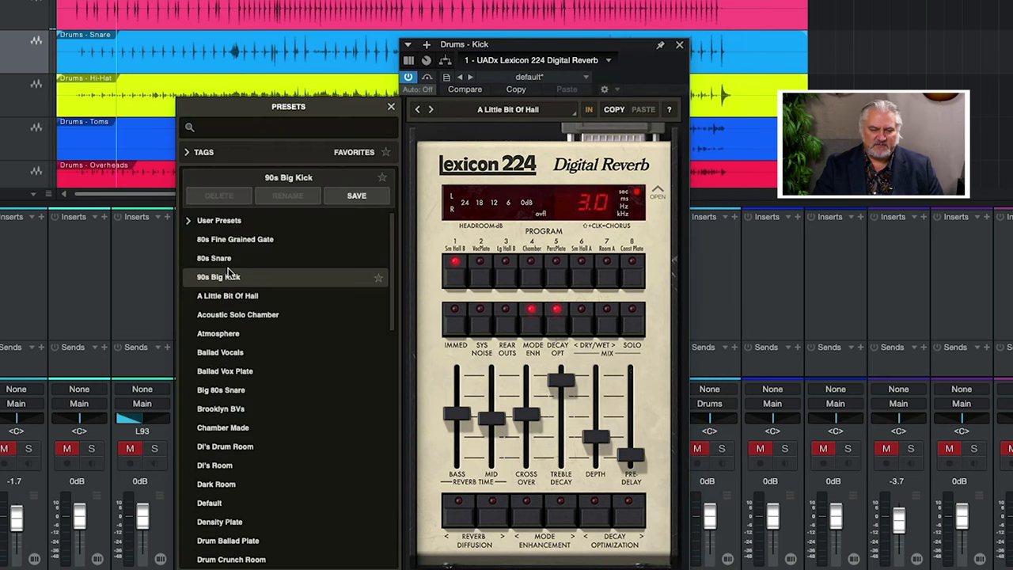
click(227, 277)
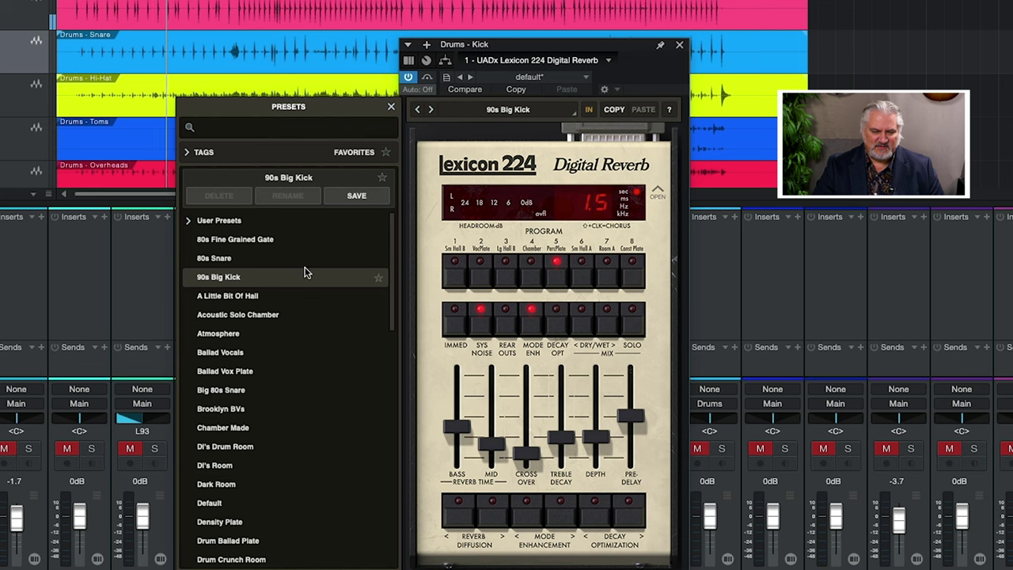
Step: Filter the kick reverb's presets to the Drums tag and try Fat Drum Plate and Indie Drum Room
click(208, 152)
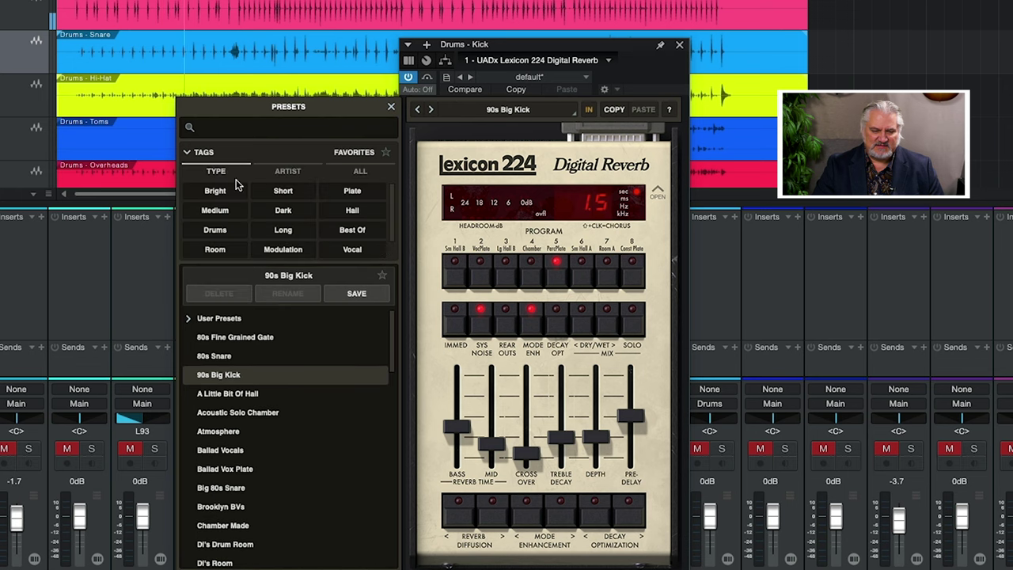
click(216, 226)
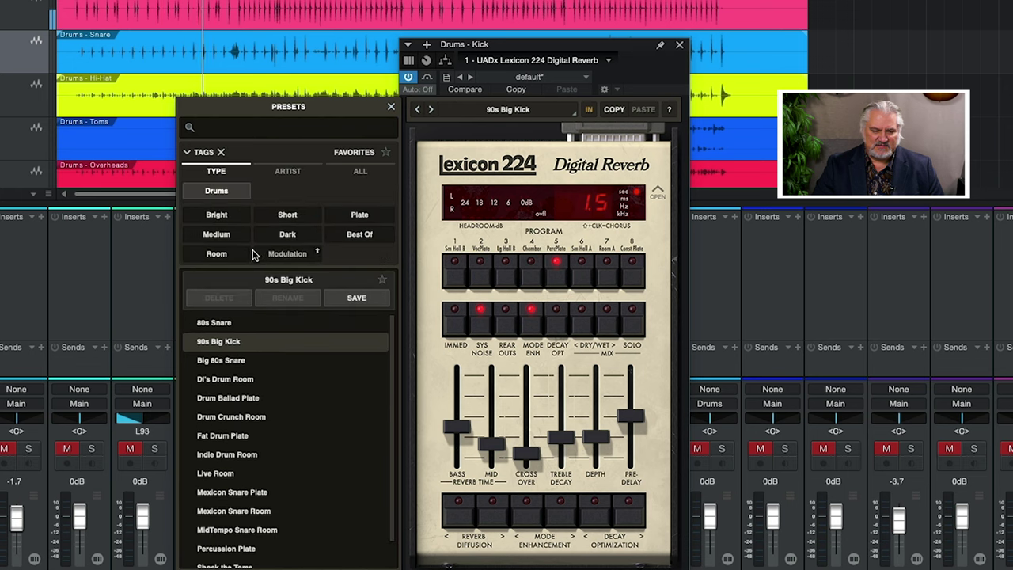
click(244, 437)
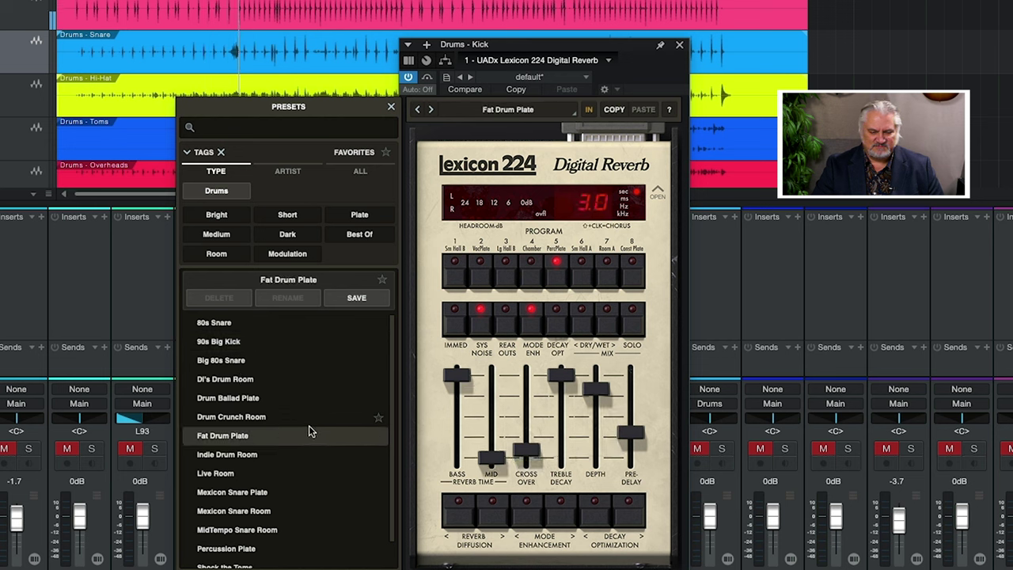
click(234, 456)
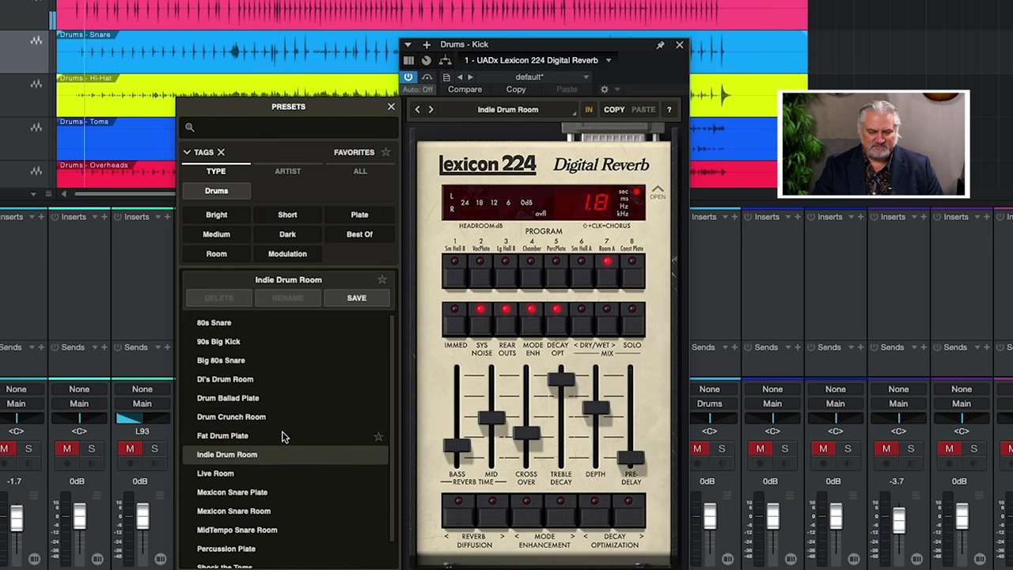
Step: Audition Percussion Plate, Shock the Toms and Drum Ballad Plate, keep Drum Crunch Room, and close the window
scroll(295, 443, down, 1)
click(242, 521)
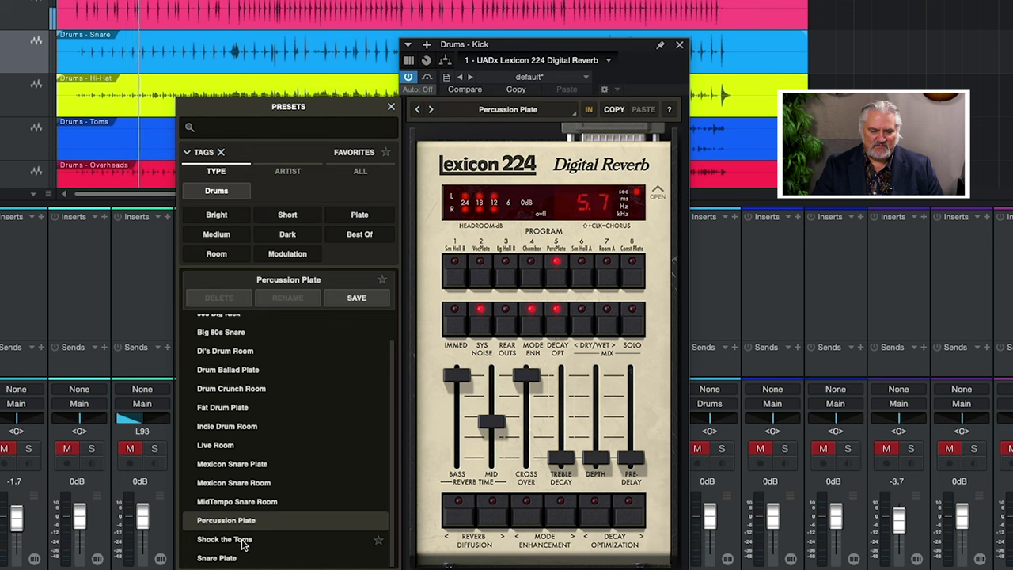
click(242, 540)
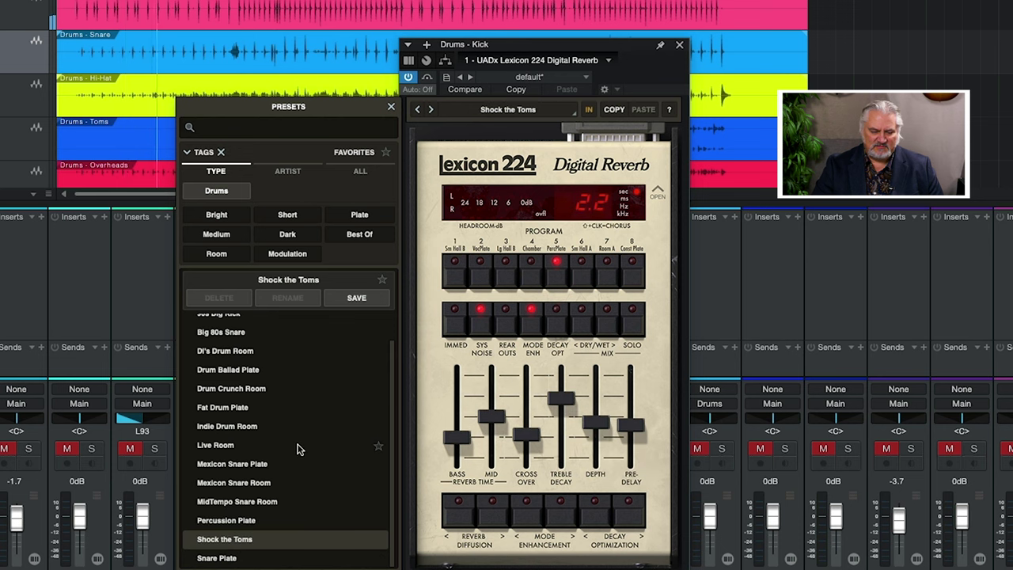
click(239, 371)
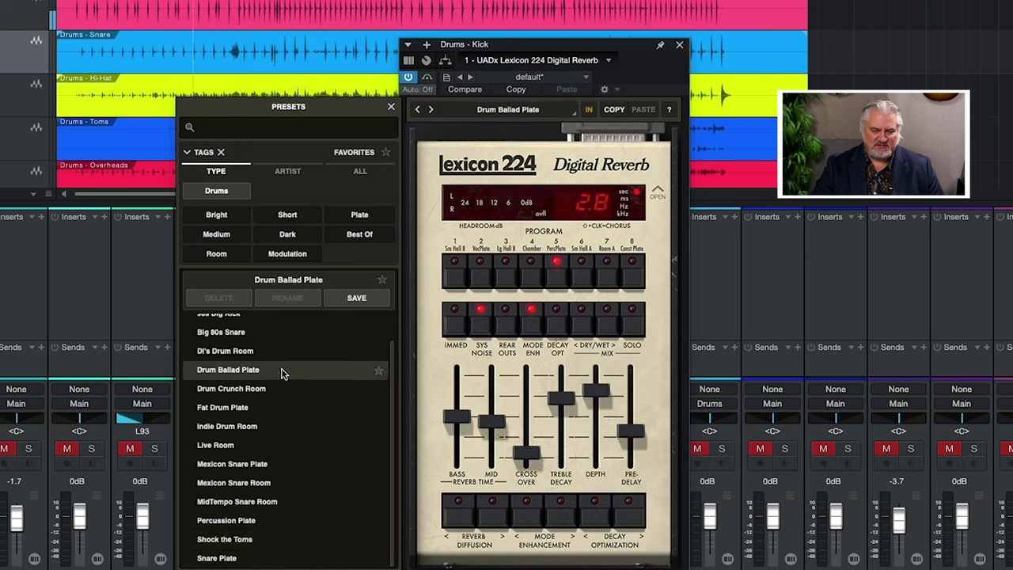
click(235, 388)
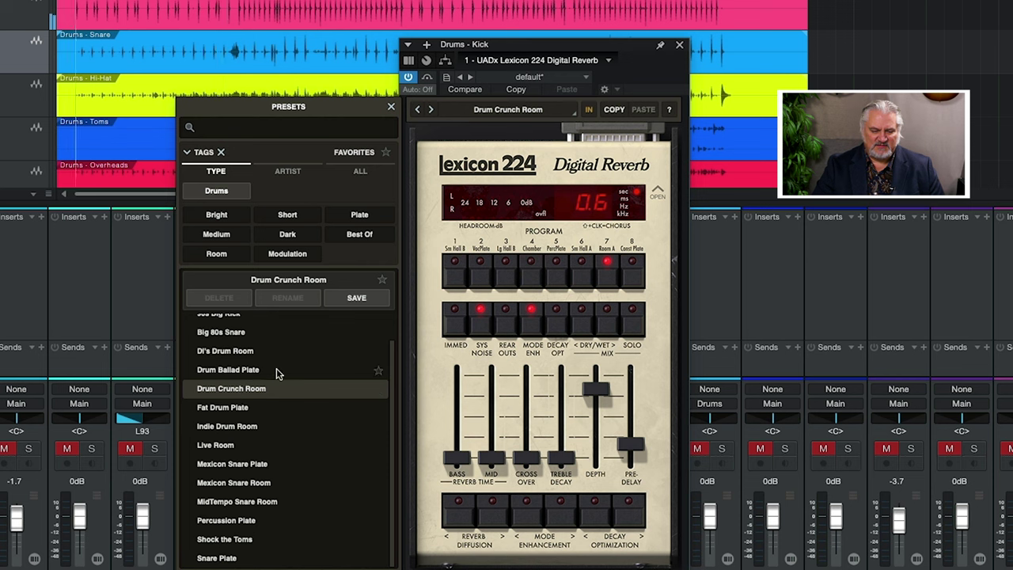
click(680, 44)
Step: Move solo from the drum channel to the vocal channel and show its Lexicon 224 presets
click(406, 450)
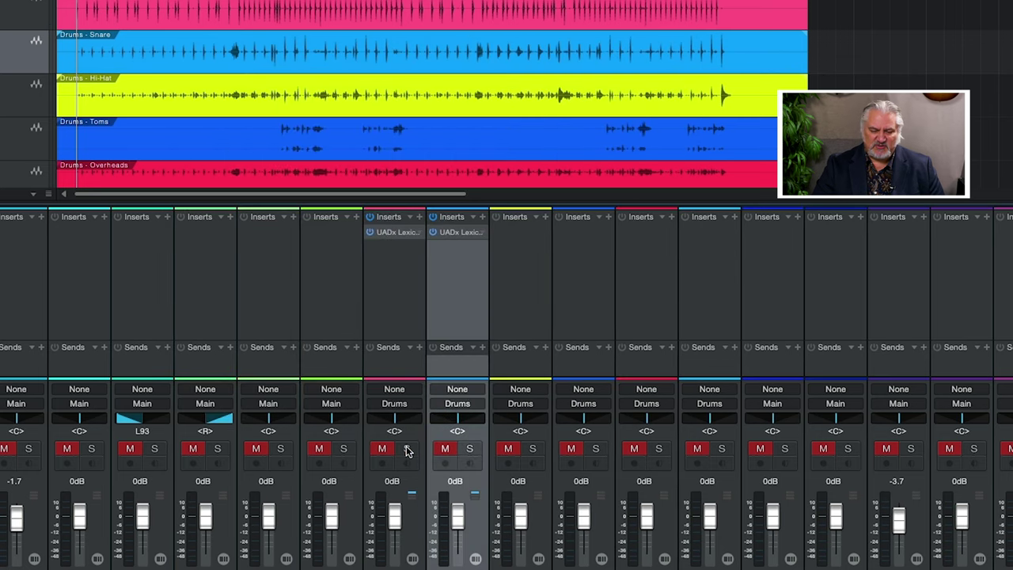
scroll(507, 388, right, 5)
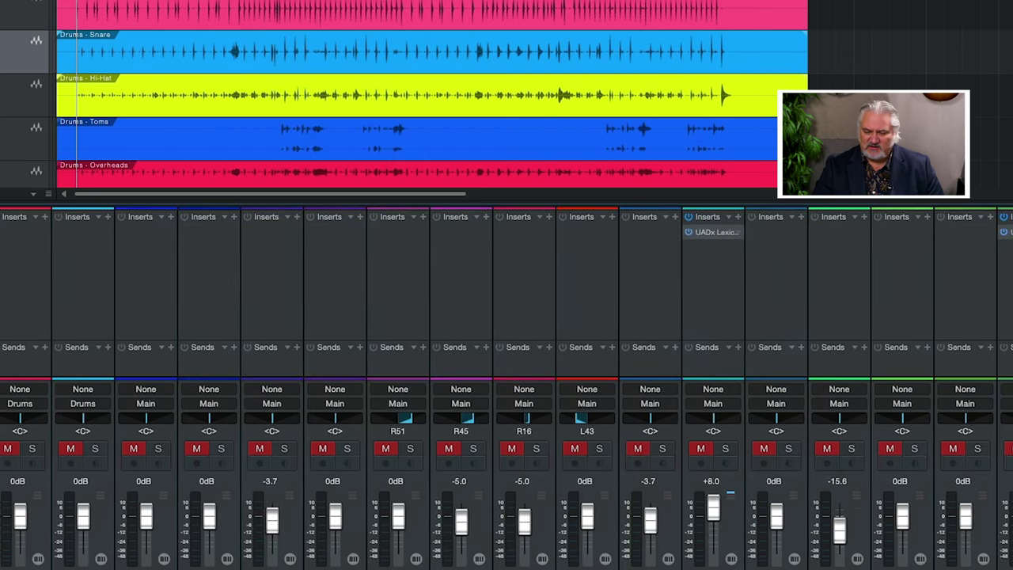
click(725, 450)
click(713, 232)
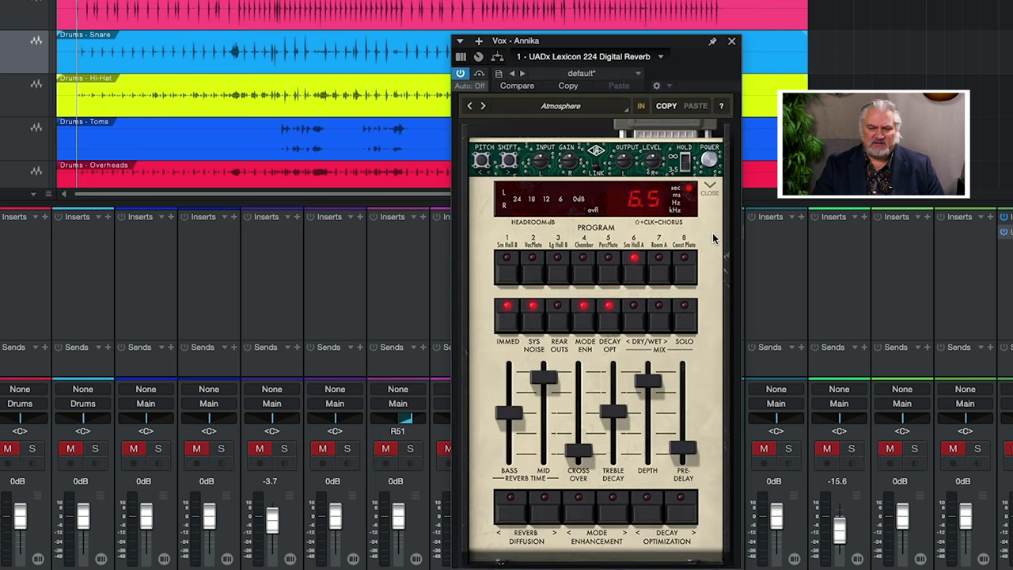
click(562, 106)
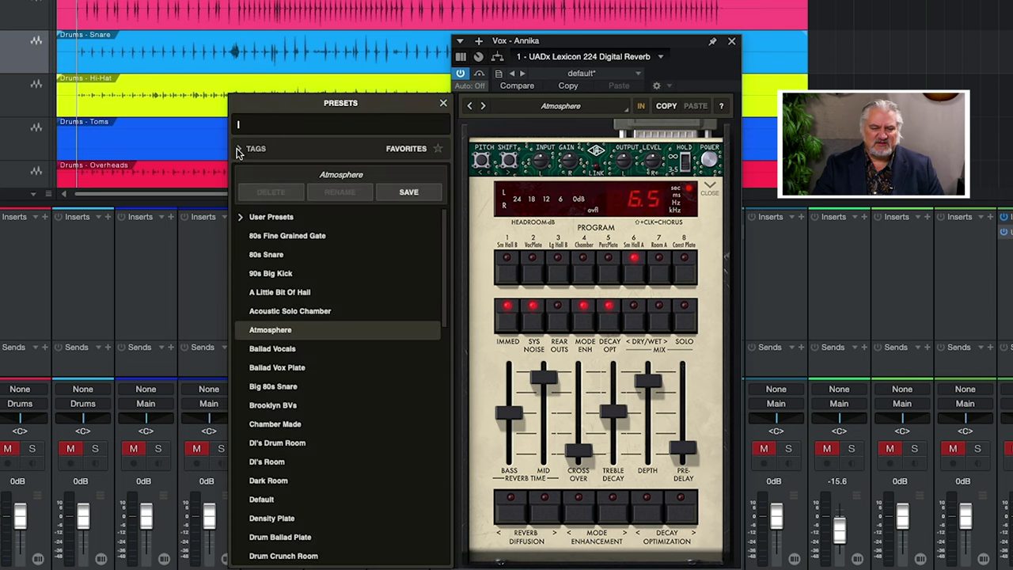
Step: Filter presets to Vocal and audition Ballad Vocals through Vocal Wide Chorus, ending on Vox Plate
click(239, 149)
click(405, 246)
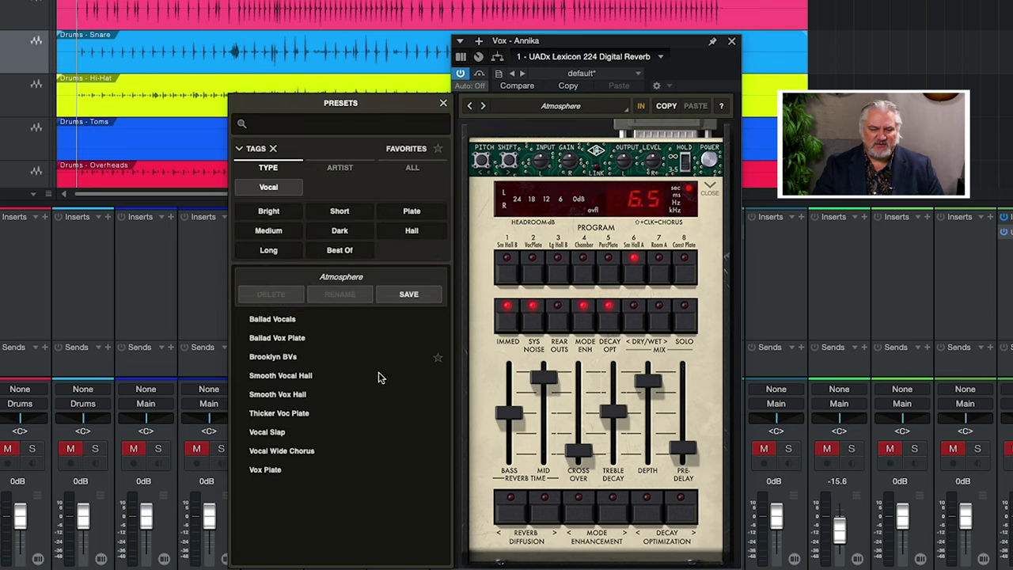
click(276, 321)
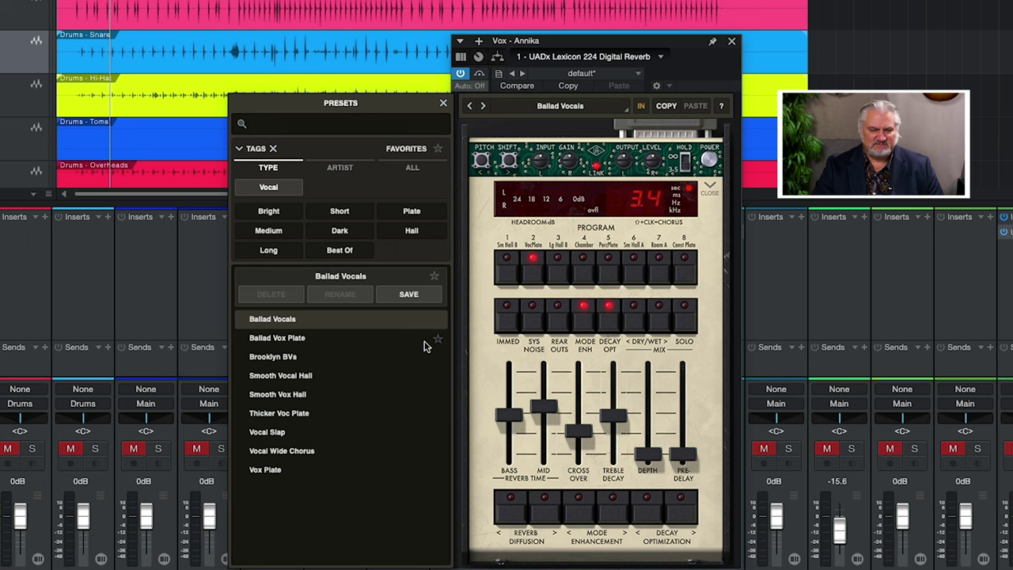
click(290, 341)
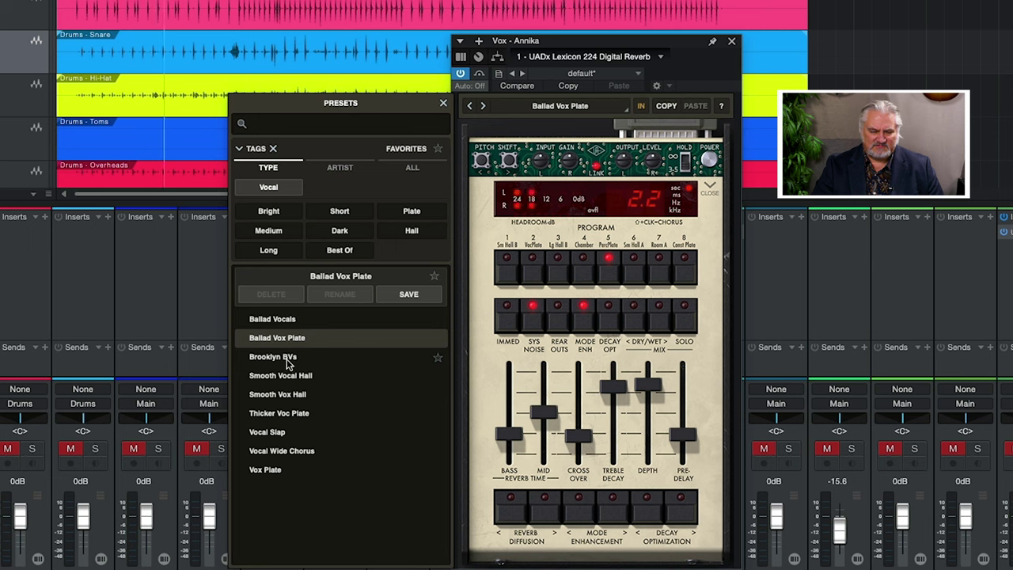
click(333, 376)
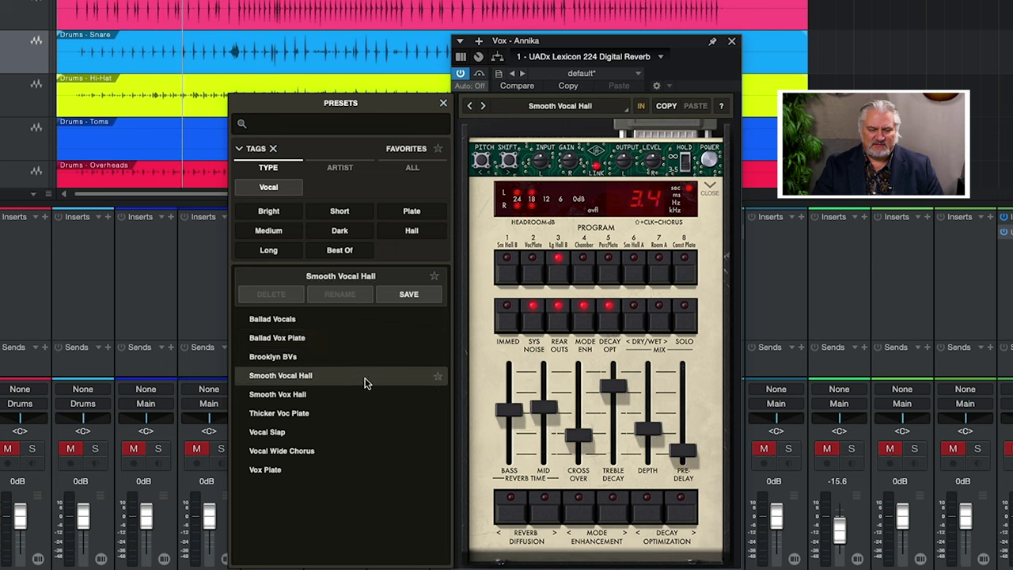
click(289, 396)
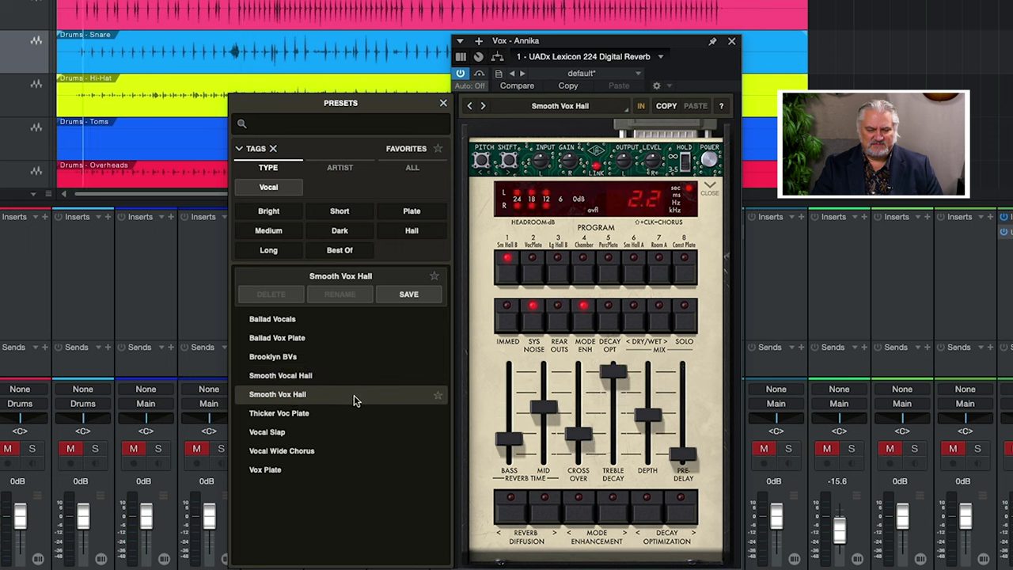
click(269, 432)
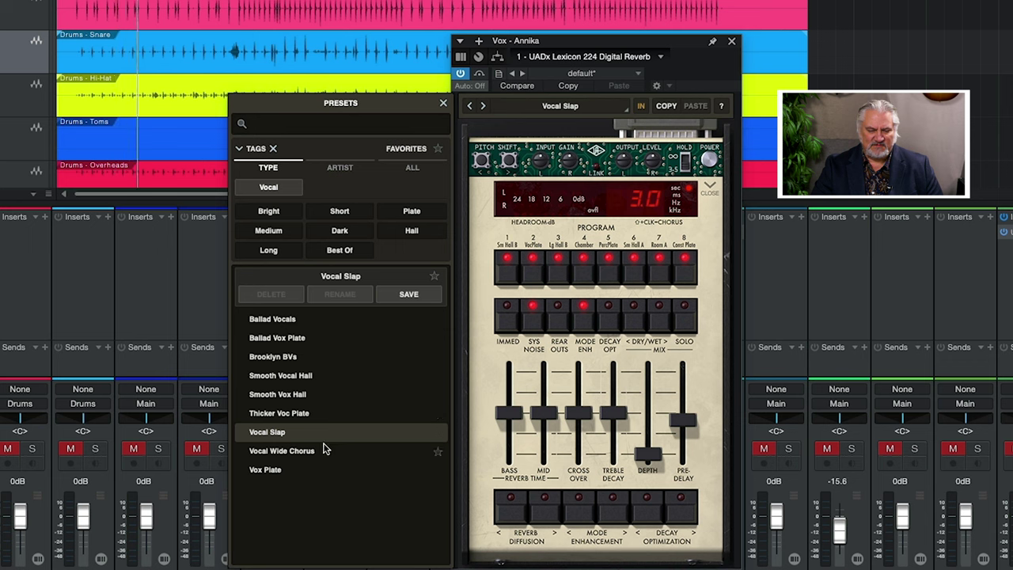
click(297, 453)
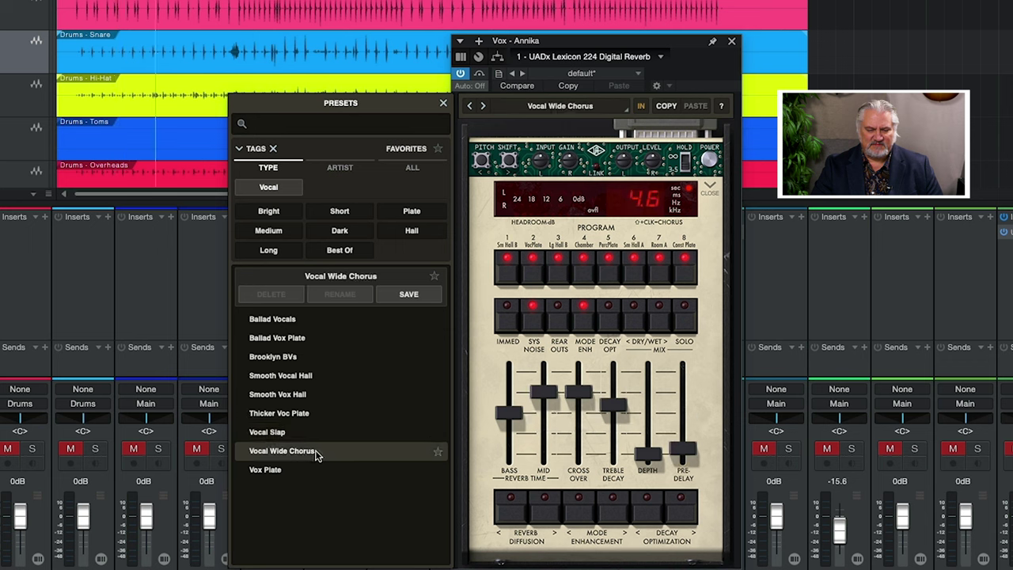
click(273, 471)
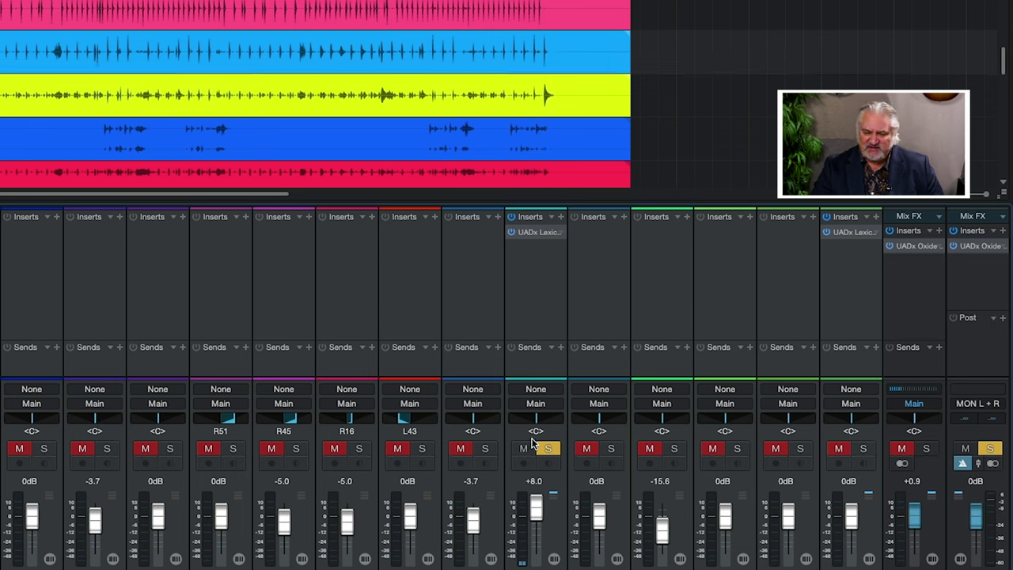
Step: Unsolo the vocal channel, solo Vox - Whisper, and show its Lexicon 224 preset list
click(548, 450)
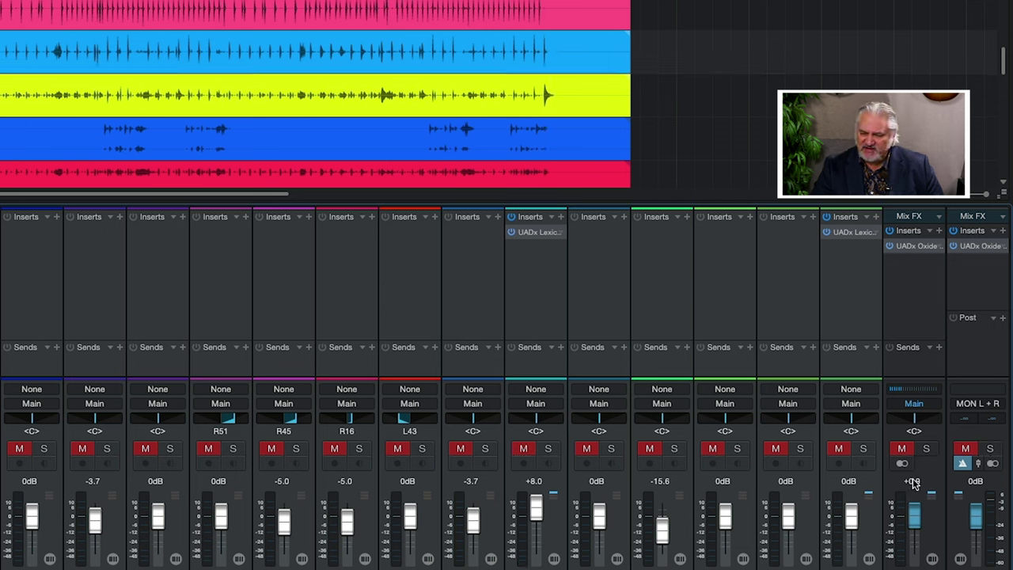
click(863, 449)
click(853, 233)
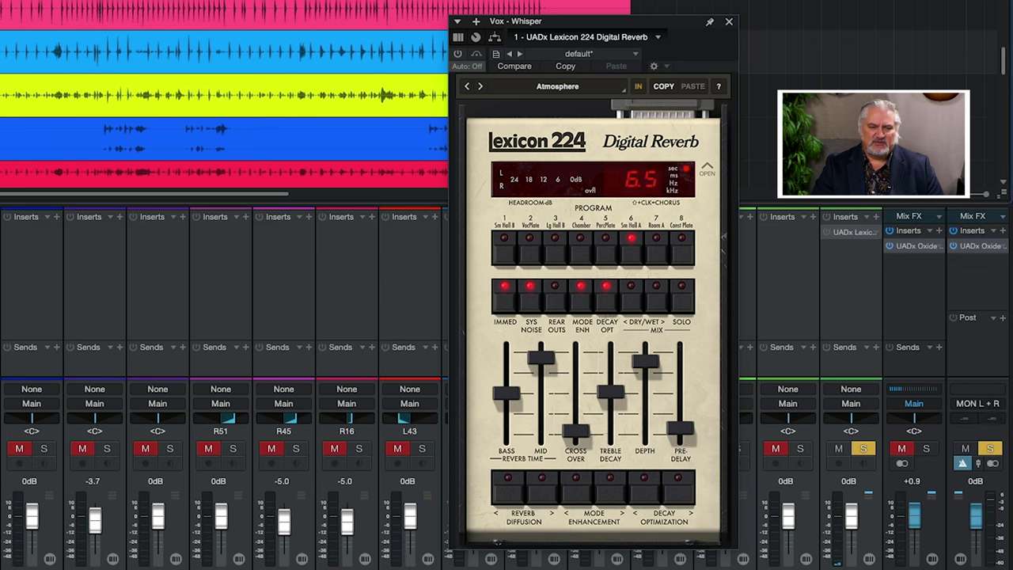
click(557, 86)
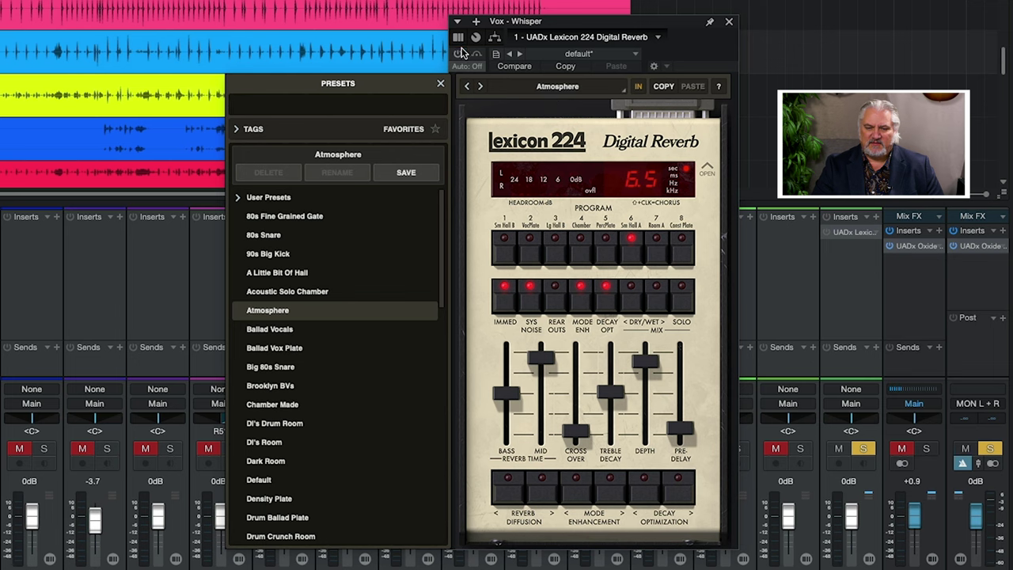
Step: Close the Lexicon 224 preset list
click(461, 52)
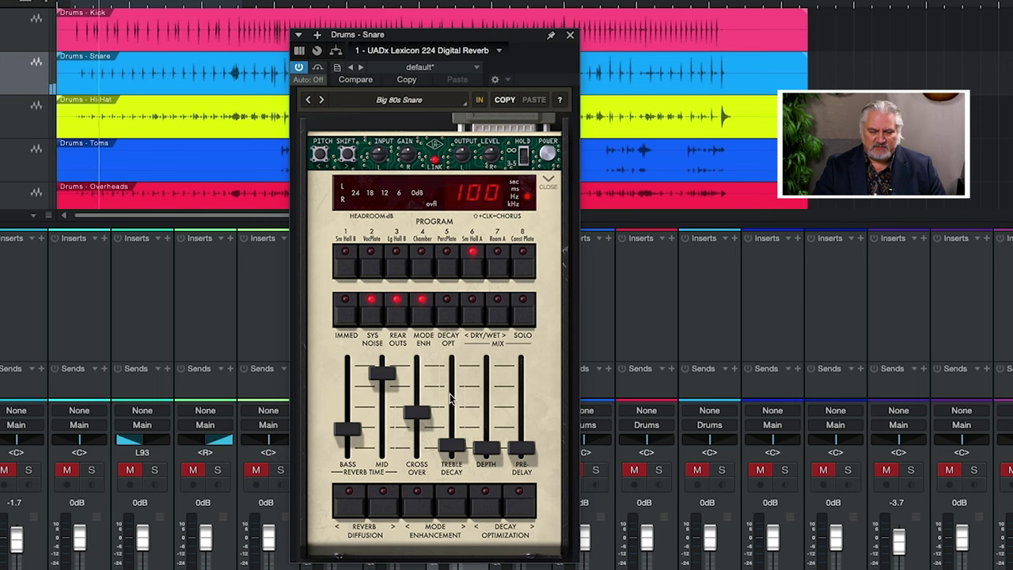
Step: Raise the snare reverb's treble decay and crossover, and shorten the mid and bass reverb times
drag(463, 440, 457, 365)
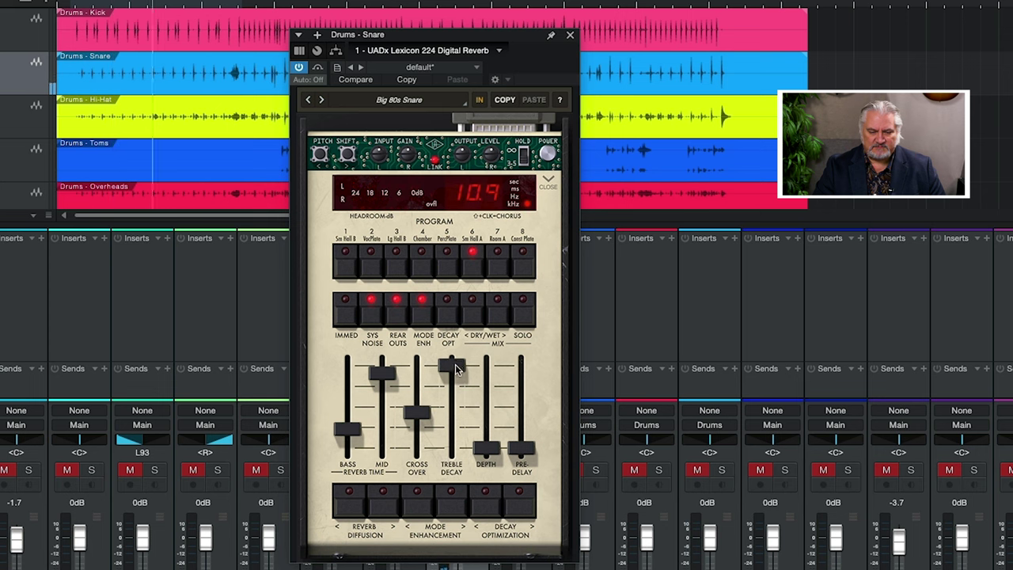
drag(455, 366, 456, 407)
drag(390, 383, 422, 406)
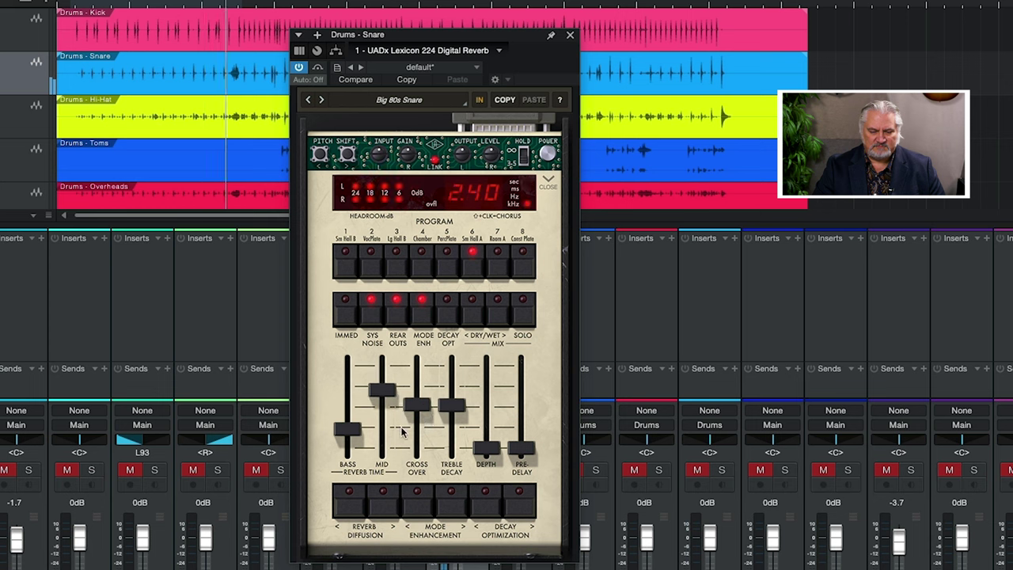
drag(349, 434, 358, 429)
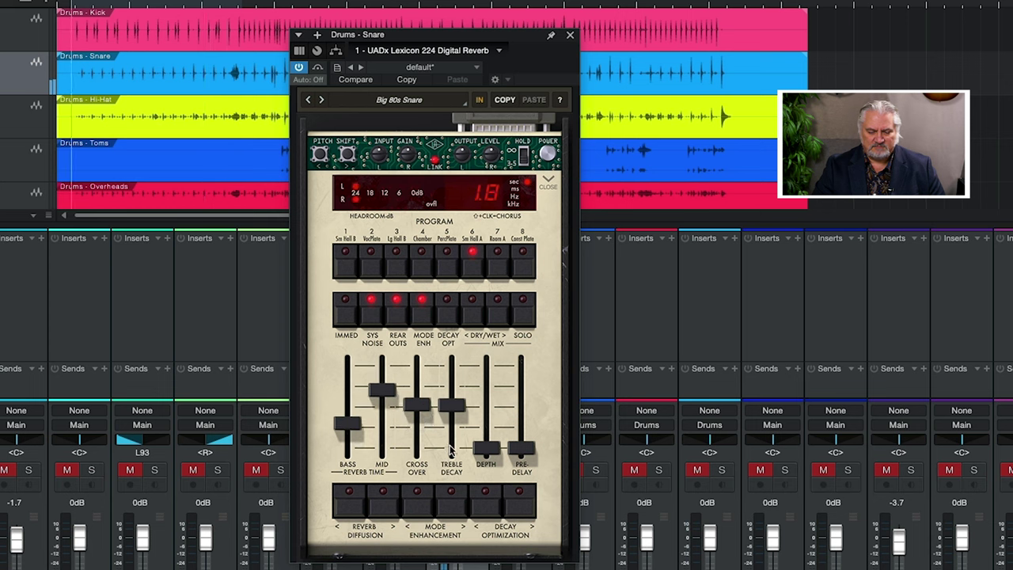